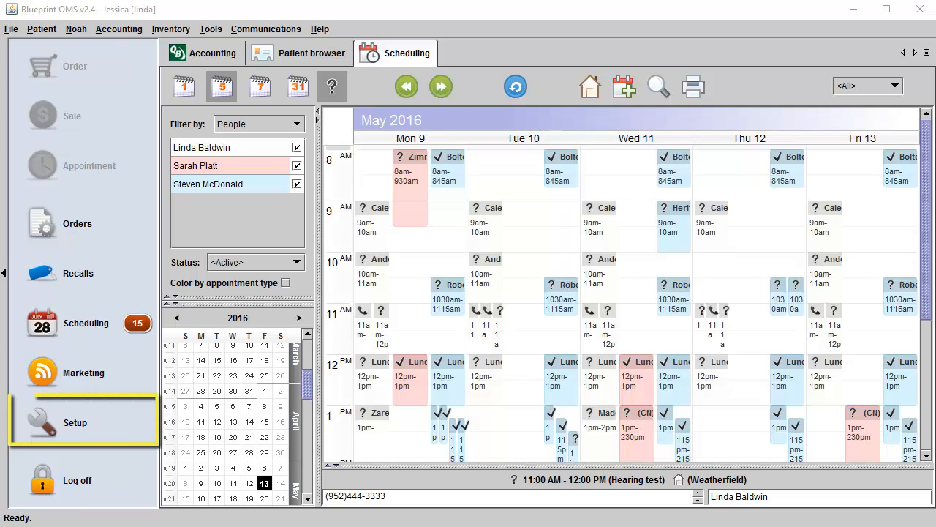
Open Setup and show the Services price list under Pricing & Insurer coverage.
{"action": "left_click", "coordinate": [72, 426]}
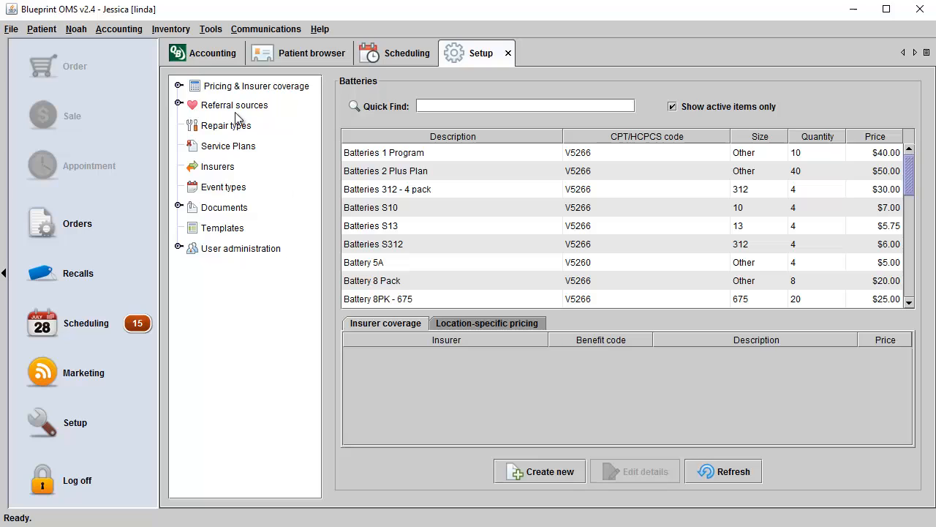
{"action": "left_click", "coordinate": [177, 86]}
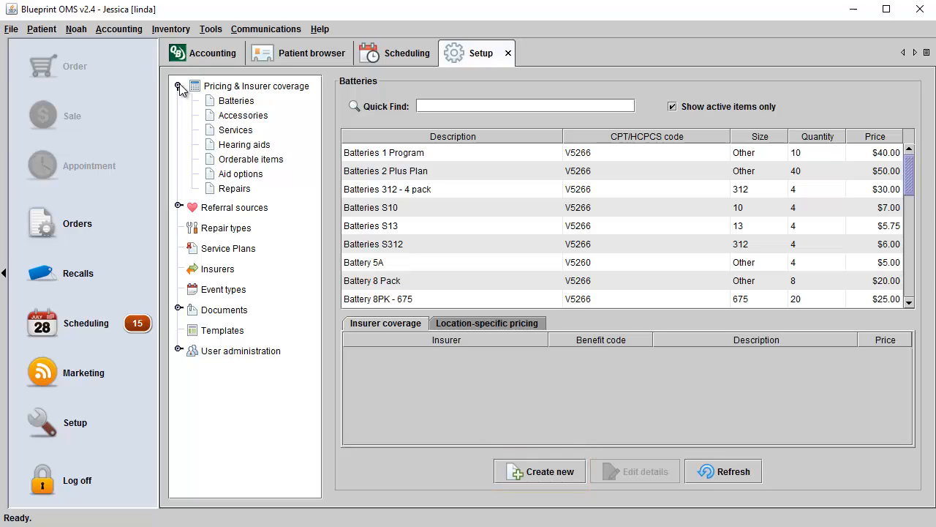
{"action": "left_click", "coordinate": [236, 132]}
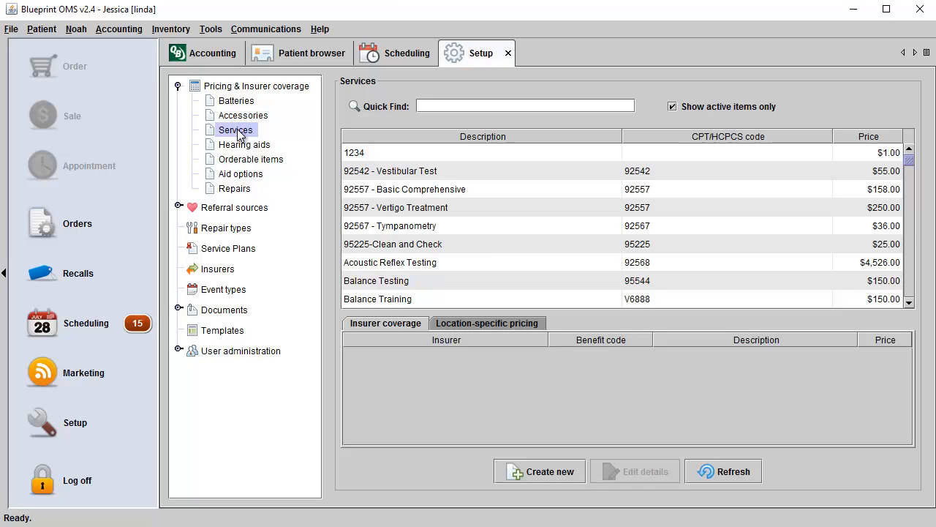
Preview the Create service form, cancel it, and switch to the Accessories price list.
{"action": "left_click", "coordinate": [550, 472]}
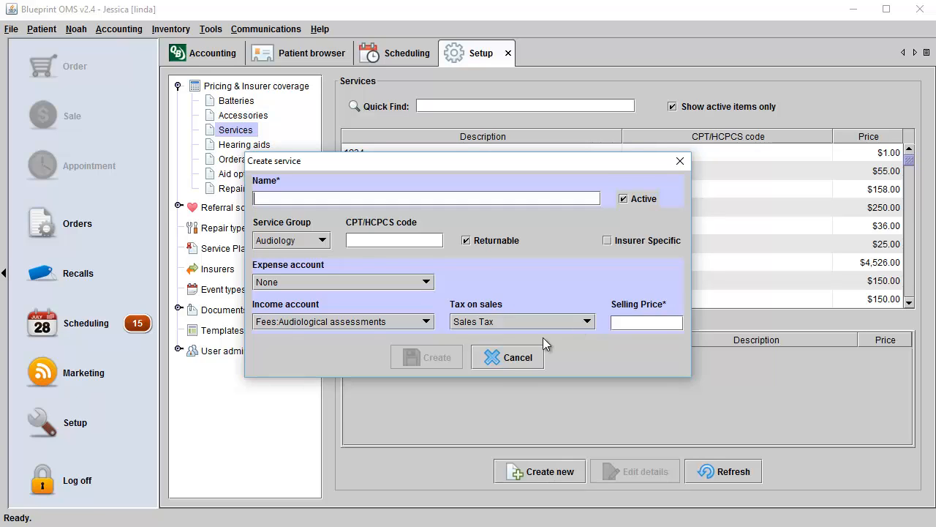
{"action": "left_click", "coordinate": [527, 359]}
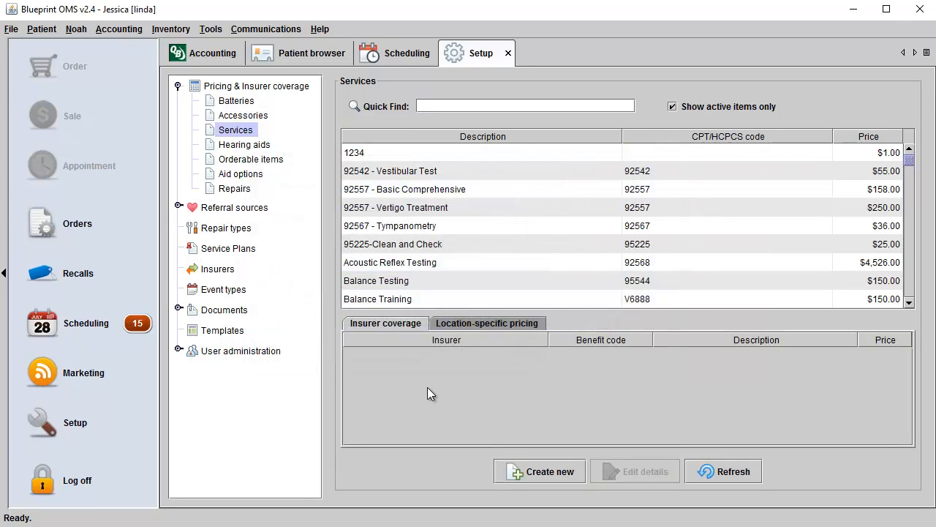
{"action": "left_click", "coordinate": [243, 116]}
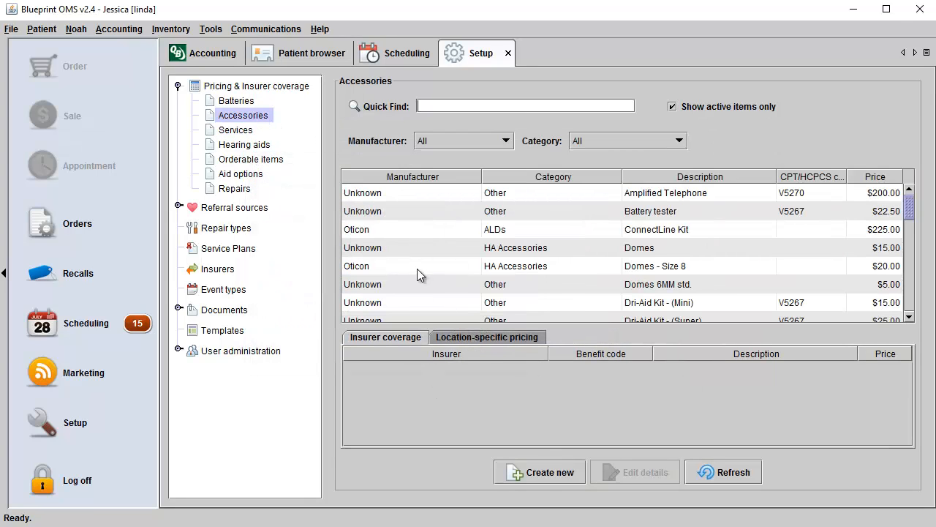
Preview the Create accessory form, close it unsaved, and switch to the Hearing aids list.
{"action": "left_click", "coordinate": [544, 472]}
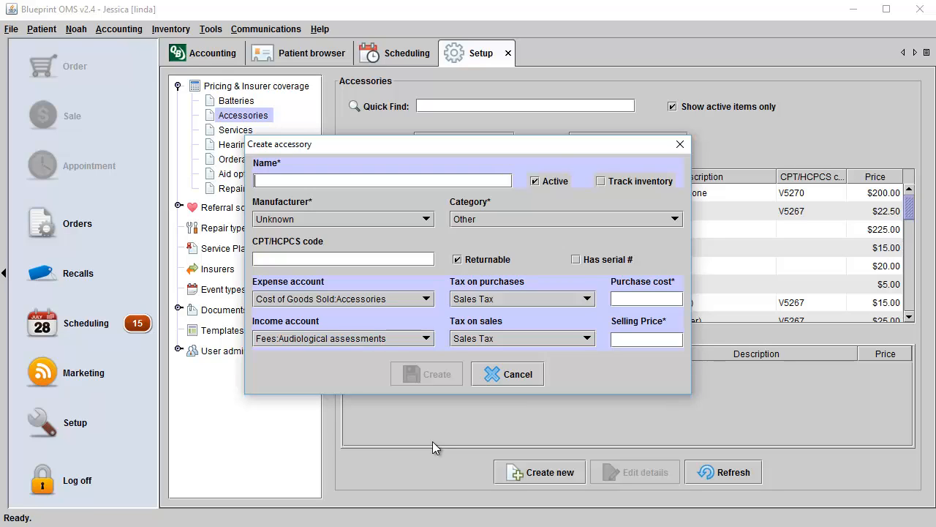
{"action": "left_click", "coordinate": [680, 144]}
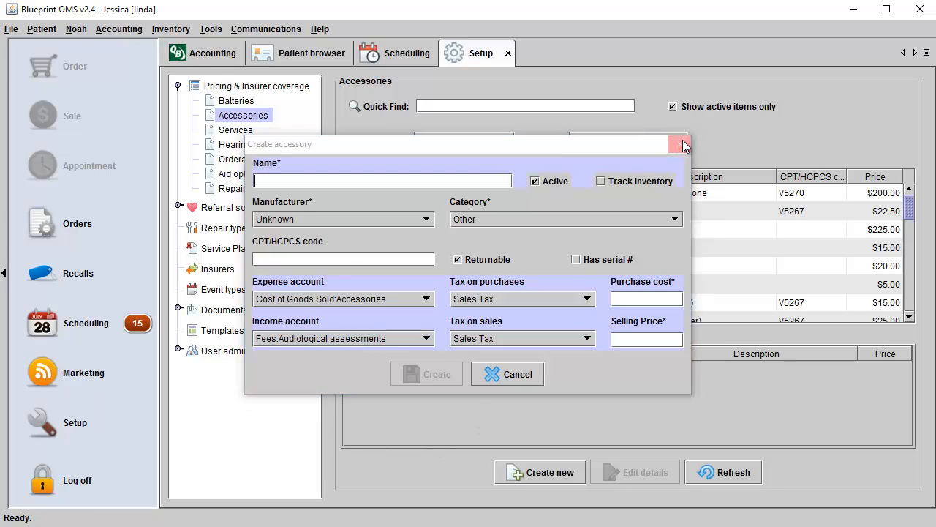
{"action": "left_click", "coordinate": [232, 146]}
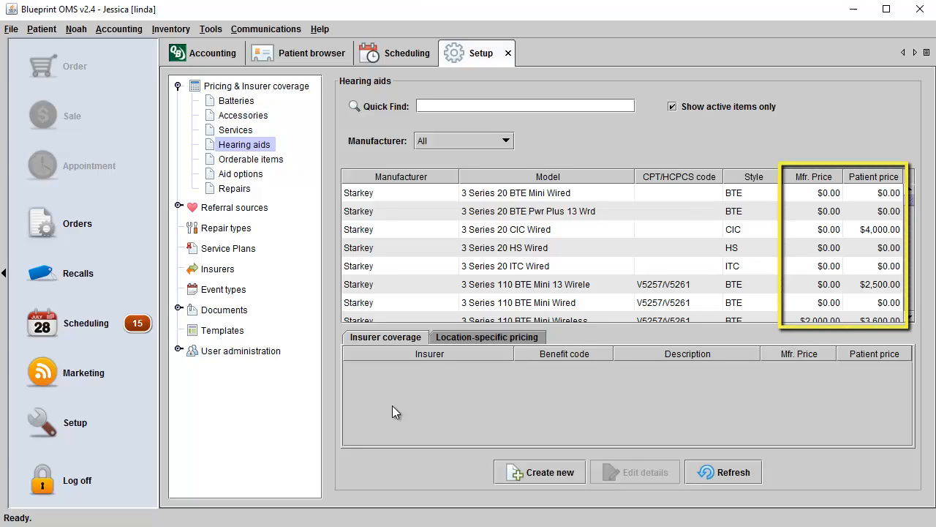
Re-commit the $0.00 patient price for 3 Series 20 BTE Mini Wired, then show Orderable items.
{"action": "double_click", "coordinate": [866, 190]}
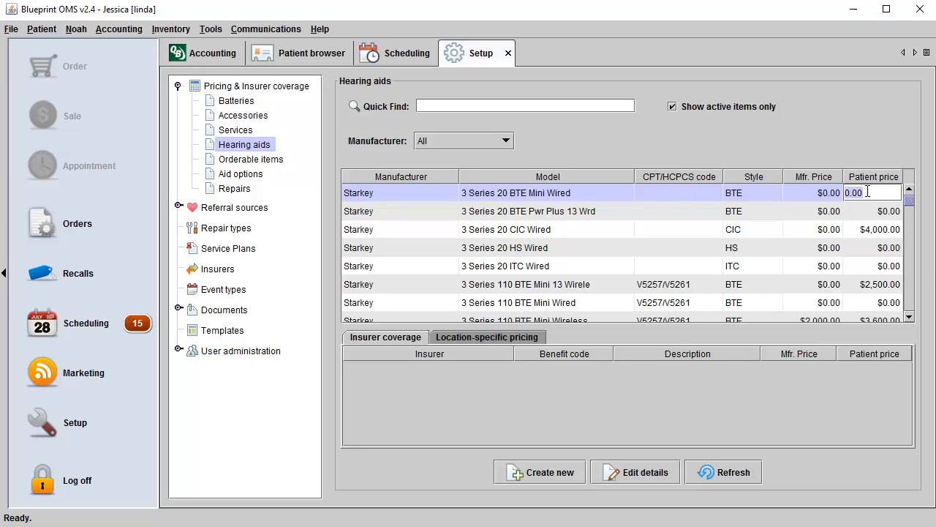
{"action": "key", "text": "Return"}
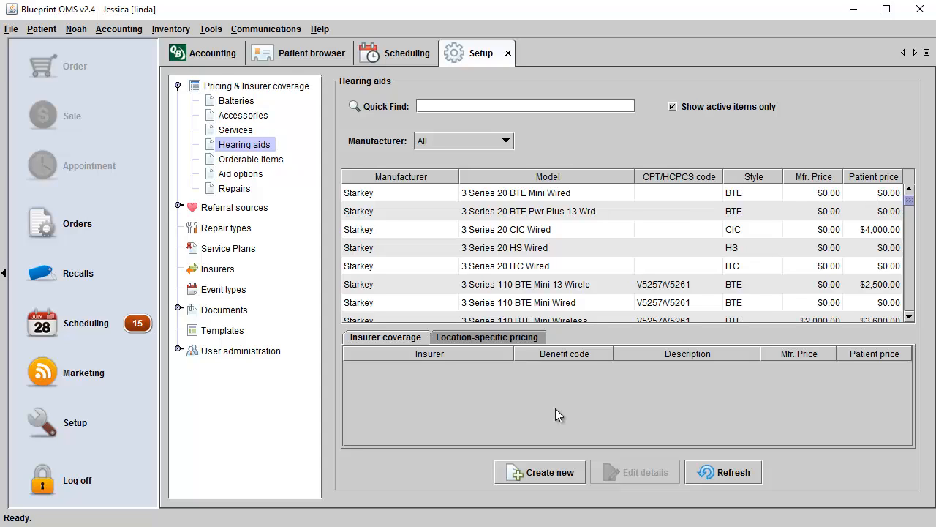
{"action": "left_click", "coordinate": [260, 162]}
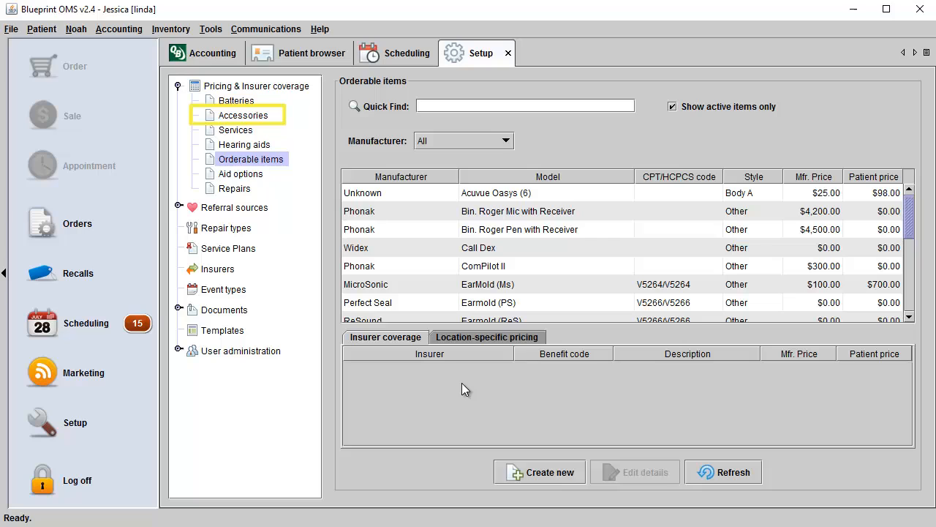
In Aid options, confirm Starkey Active High Cut's $30.00 manufacturer price, then show Repairs.
{"action": "left_click", "coordinate": [264, 175]}
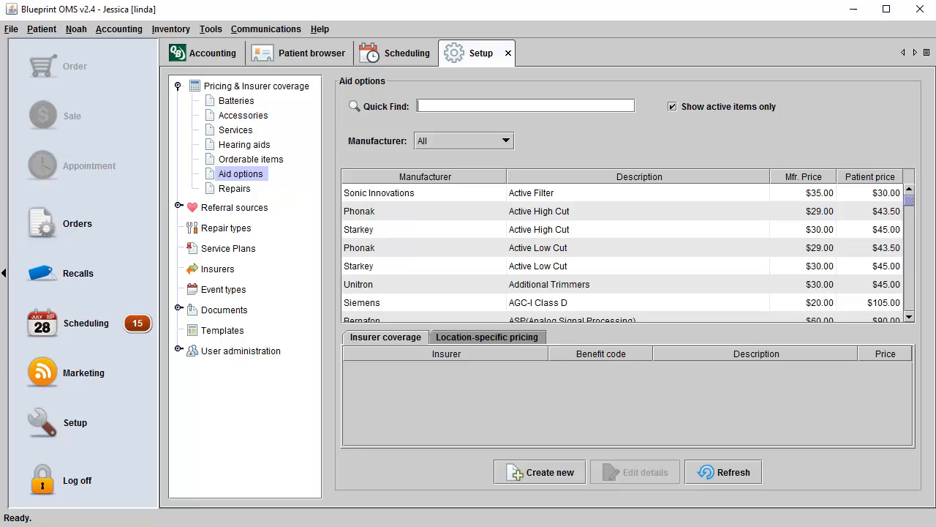
{"action": "double_click", "coordinate": [816, 230]}
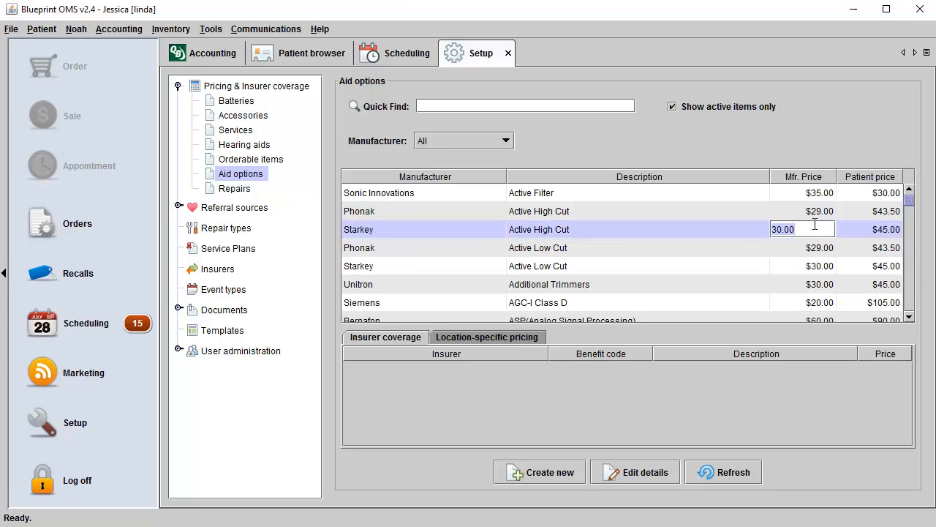
{"action": "key", "text": "Return"}
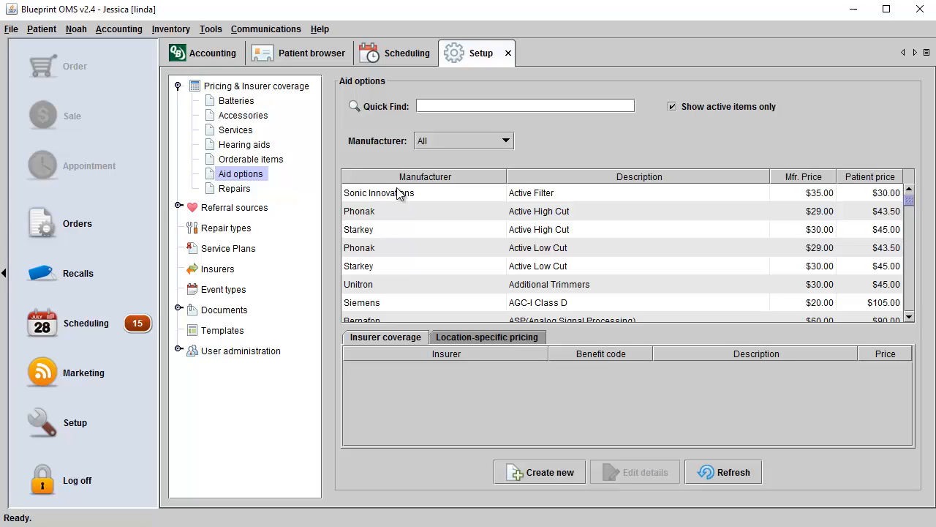
{"action": "left_click", "coordinate": [248, 189]}
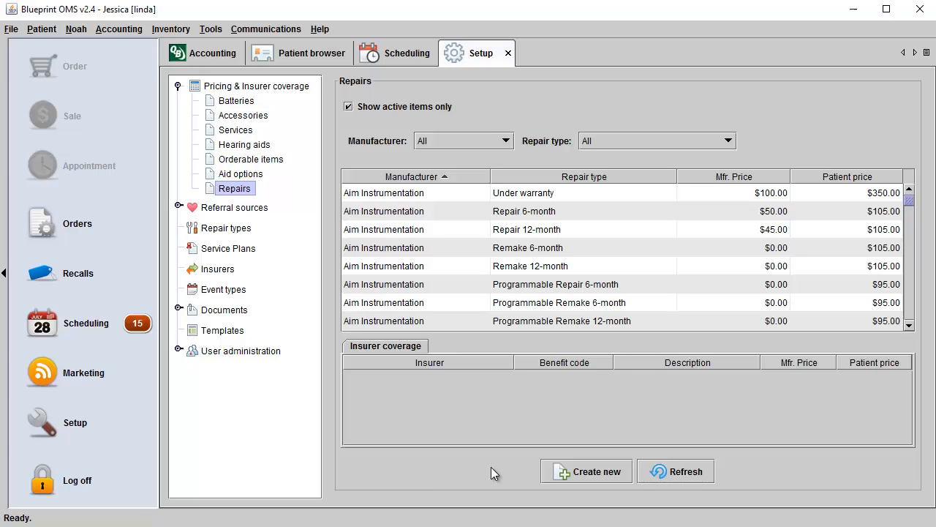
Check the new repair form's Manufacturer and Repair type choices, discard it, and show Repair types.
{"action": "left_click", "coordinate": [557, 472]}
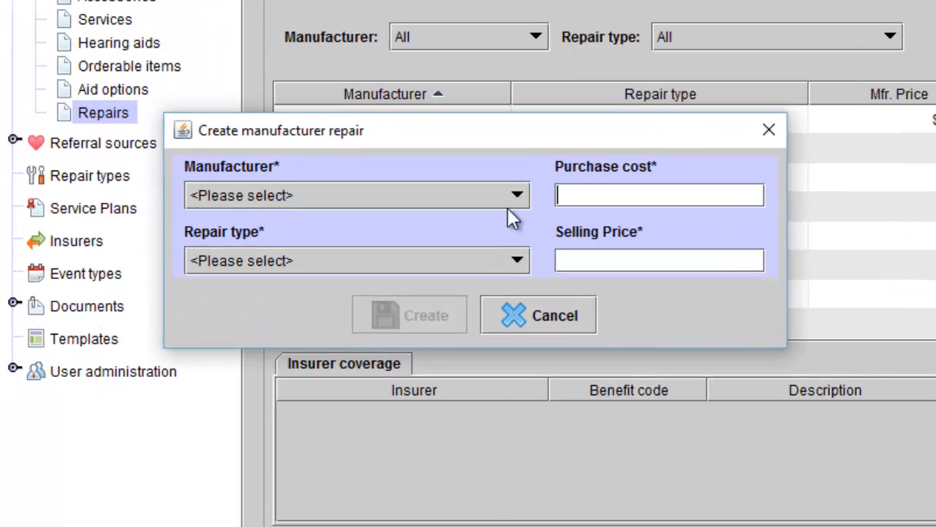
{"action": "left_click", "coordinate": [517, 198]}
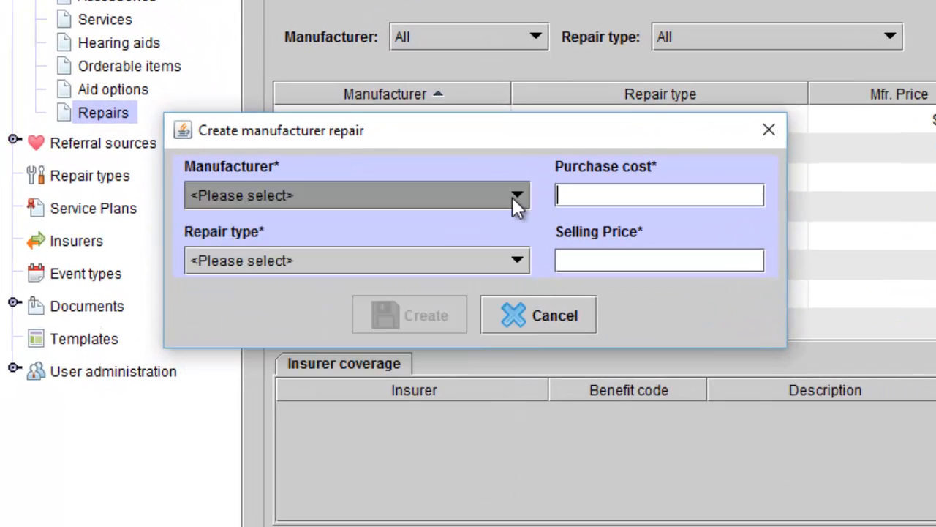
{"action": "left_click", "coordinate": [516, 197]}
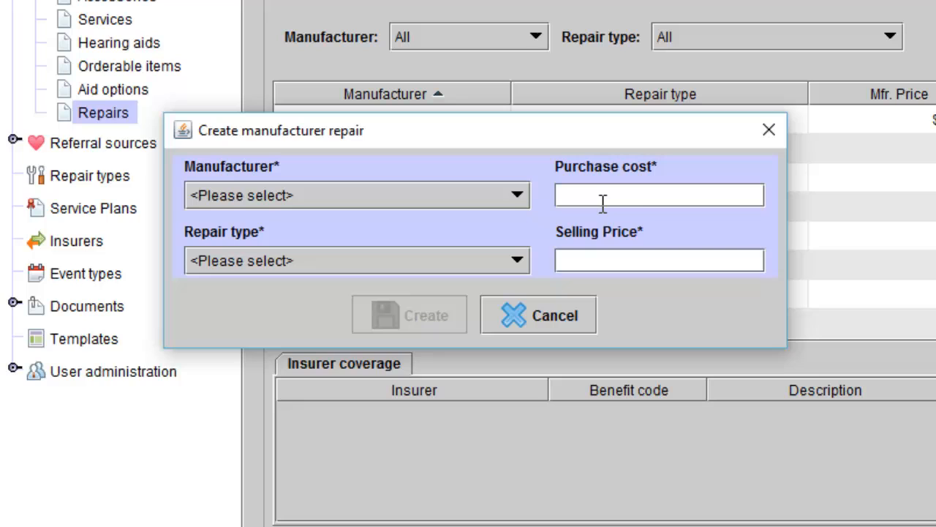
{"action": "left_click", "coordinate": [518, 262]}
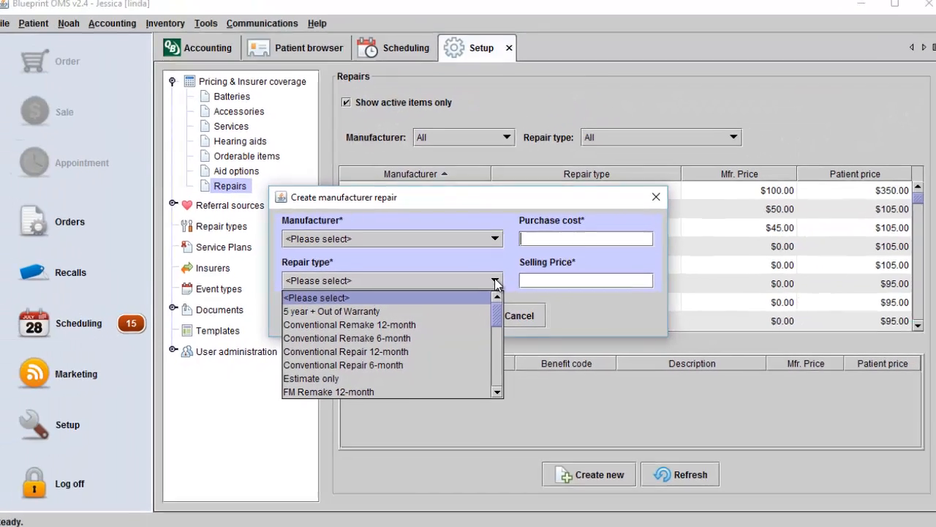
{"action": "left_click", "coordinate": [557, 316]}
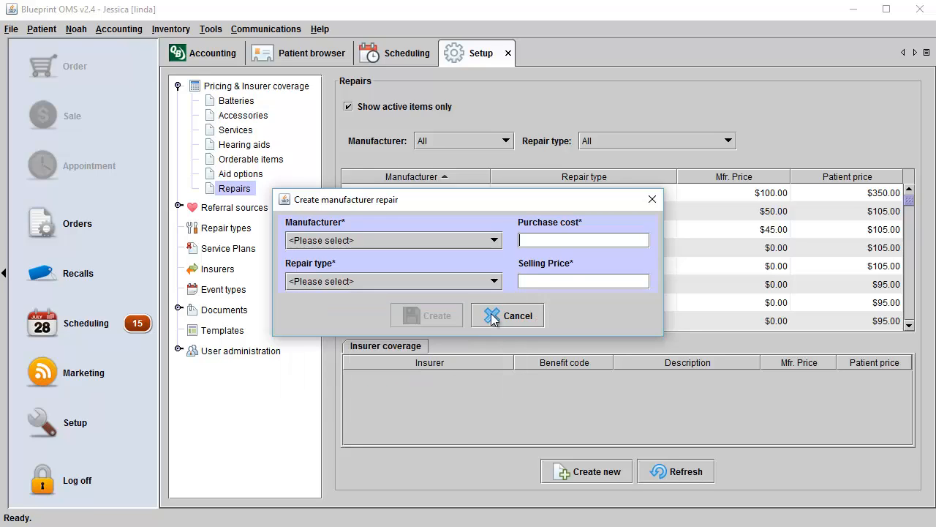
{"action": "left_click", "coordinate": [522, 319]}
{"action": "left_click", "coordinate": [241, 229]}
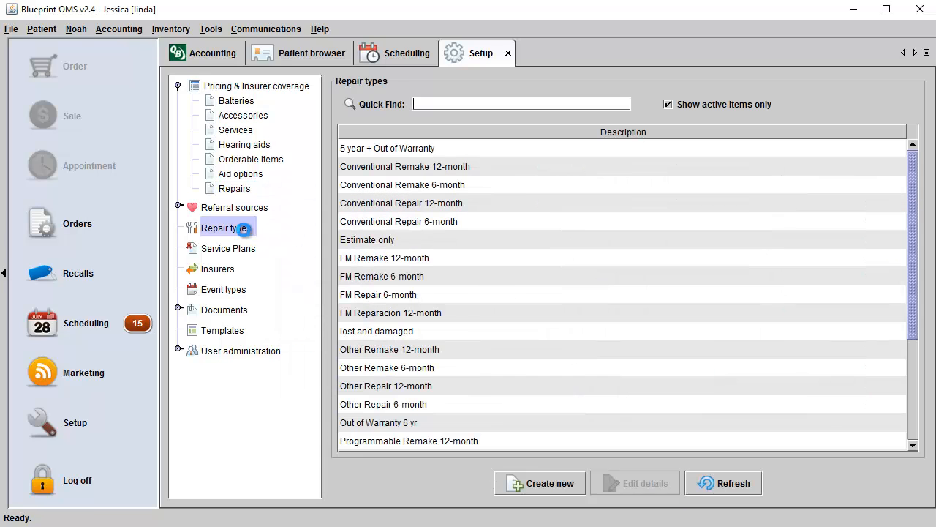
Cancel a new repair type, return to Repairs, and preview its new repair form unsaved.
{"action": "left_click", "coordinate": [521, 489]}
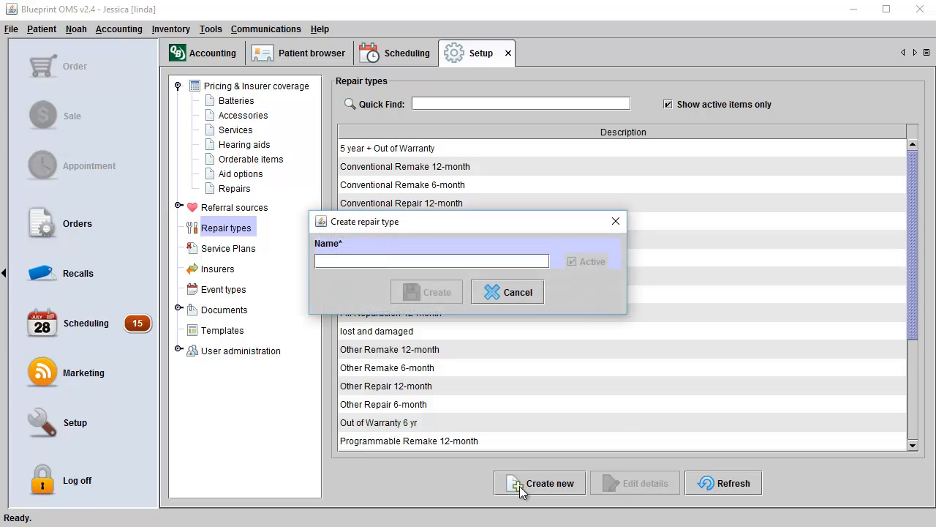
{"action": "left_click", "coordinate": [506, 300]}
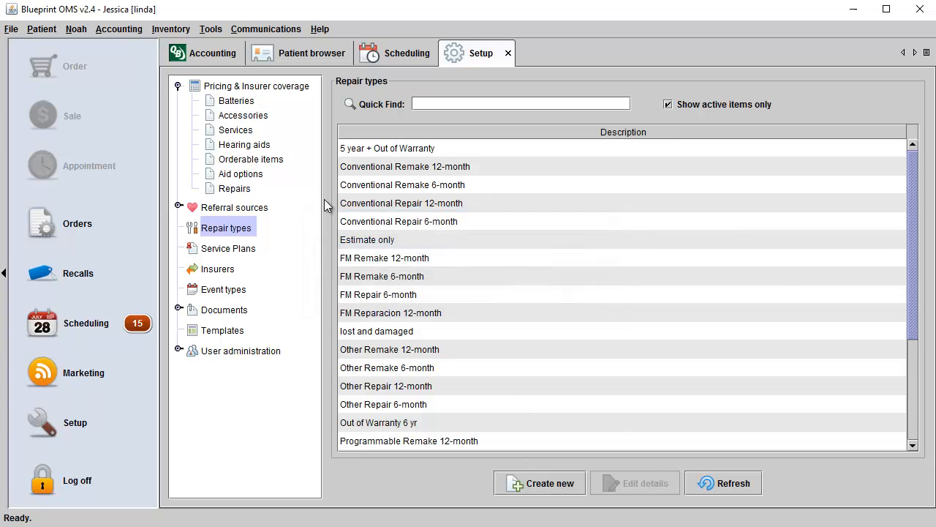
{"action": "left_click", "coordinate": [244, 190]}
{"action": "left_click", "coordinate": [582, 475]}
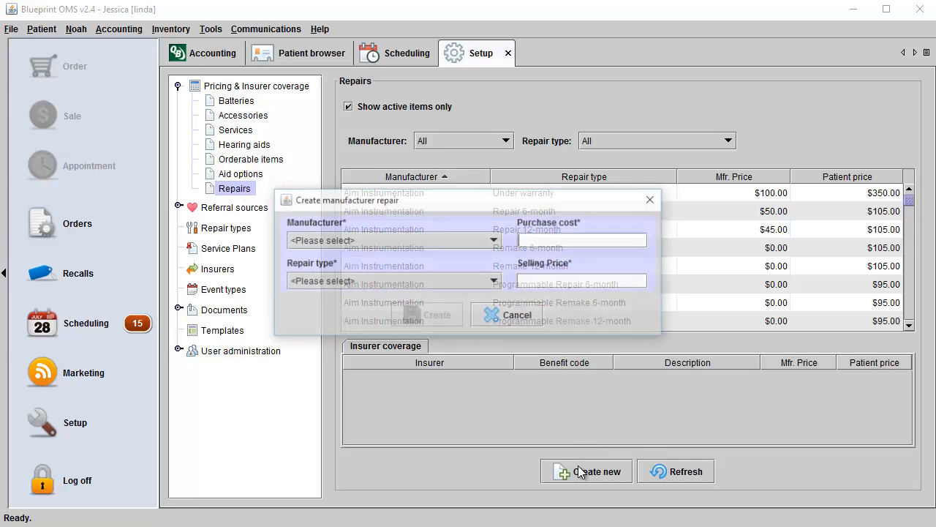
{"action": "left_click", "coordinate": [482, 283]}
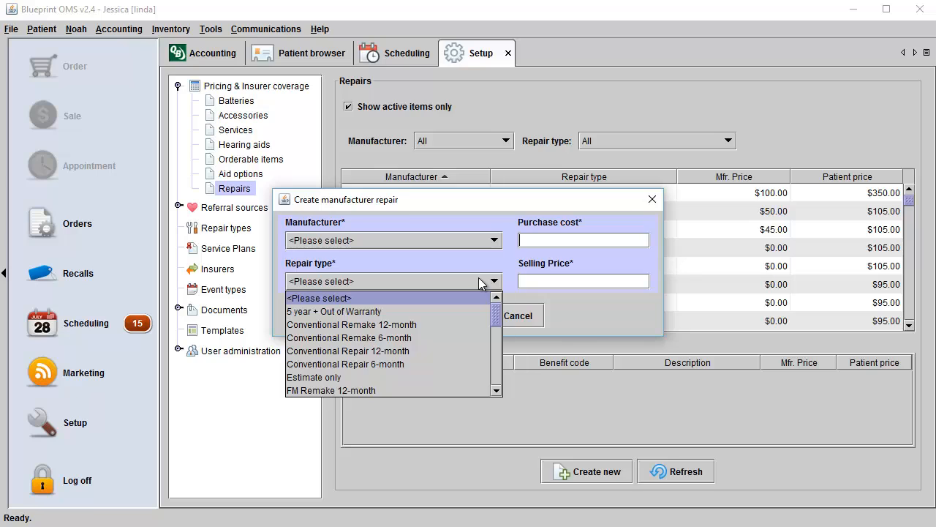
{"action": "left_click", "coordinate": [616, 310]}
{"action": "left_click", "coordinate": [652, 199]}
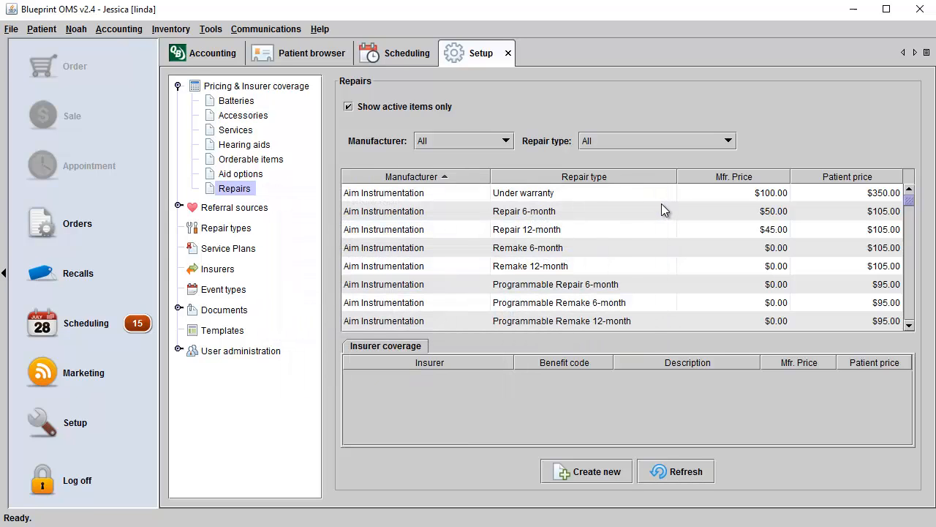
Expand Referral sources, view Advertising, and cancel creating a new referrer type.
{"action": "left_click", "coordinate": [179, 207]}
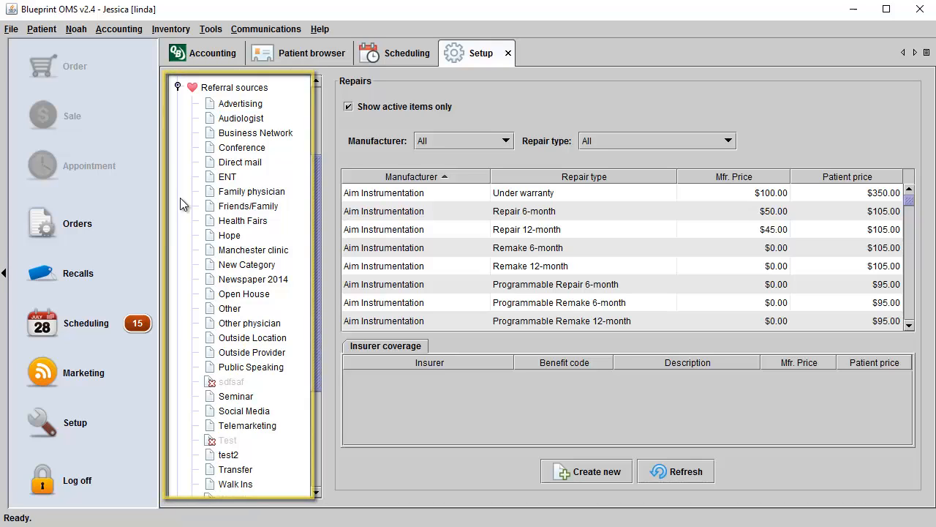
{"action": "left_click", "coordinate": [240, 104]}
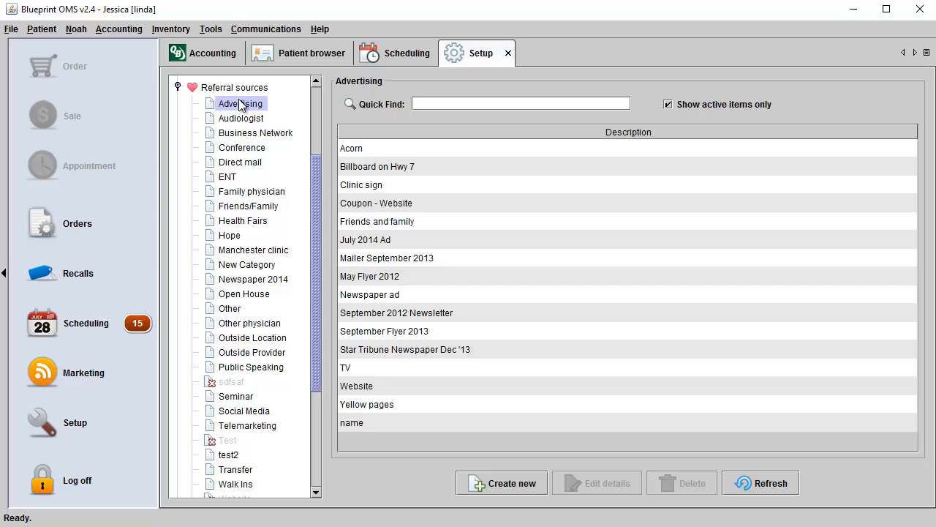
{"action": "left_click", "coordinate": [237, 87]}
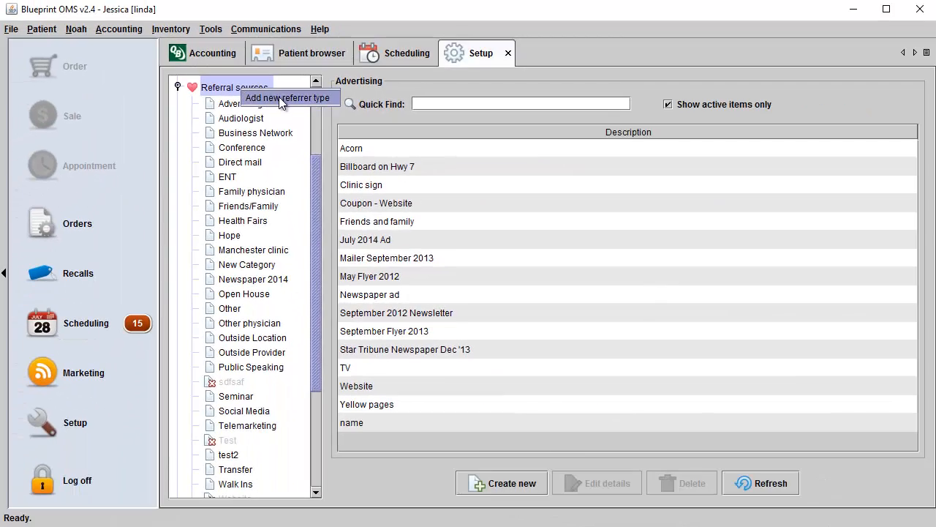
{"action": "left_click", "coordinate": [279, 97]}
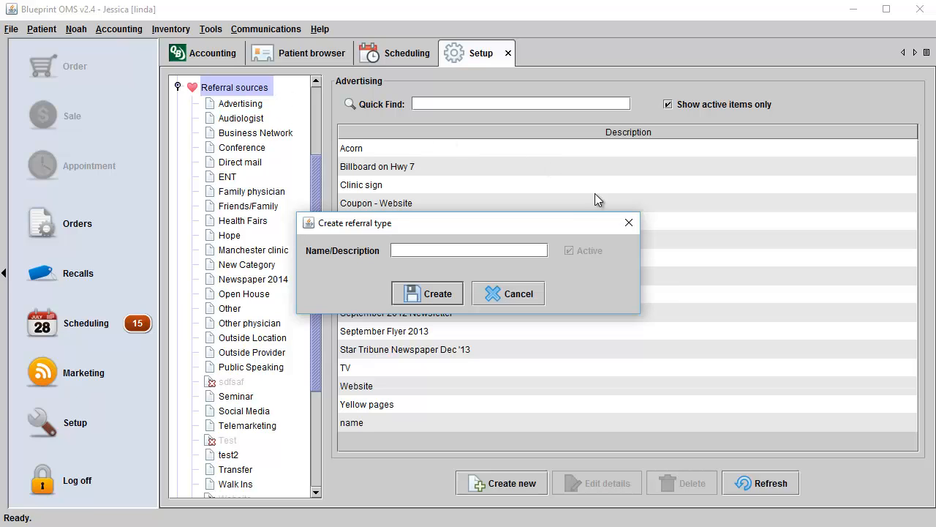
{"action": "left_click", "coordinate": [519, 298]}
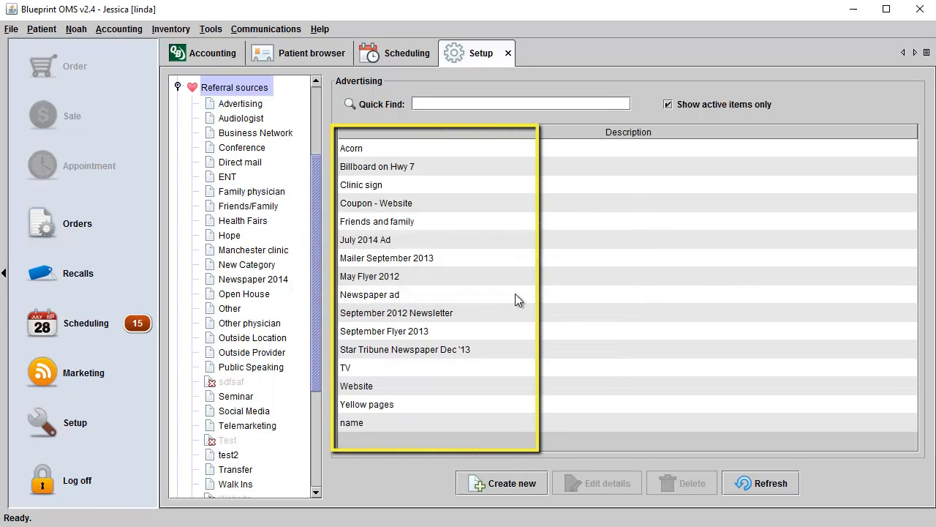
{"action": "left_click", "coordinate": [253, 105]}
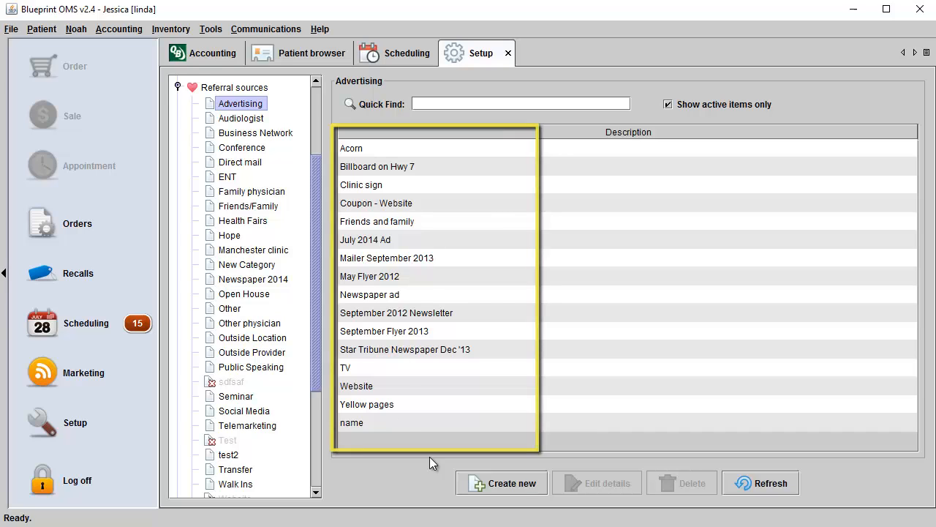
Preview the new-source and September 2012 Newsletter edit forms unsaved, then collapse Referral sources.
{"action": "left_click", "coordinate": [512, 484]}
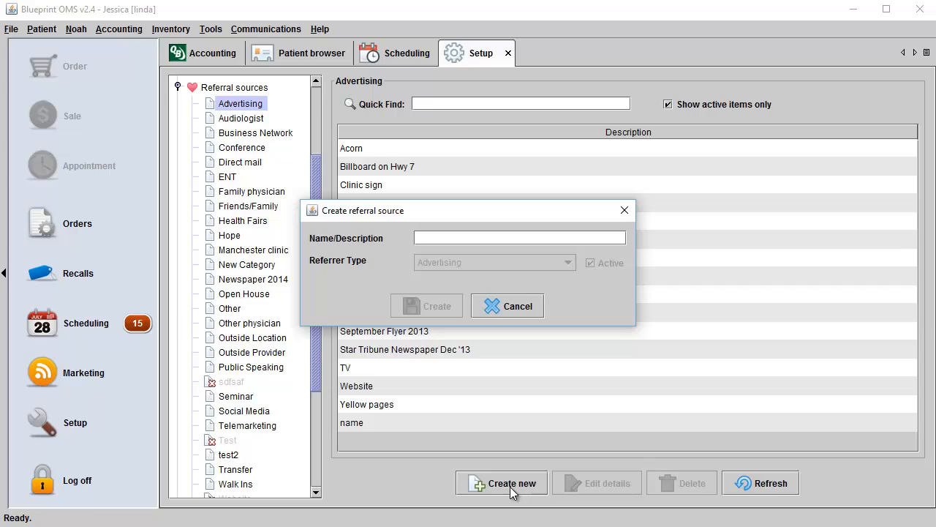
{"action": "left_click", "coordinate": [624, 211]}
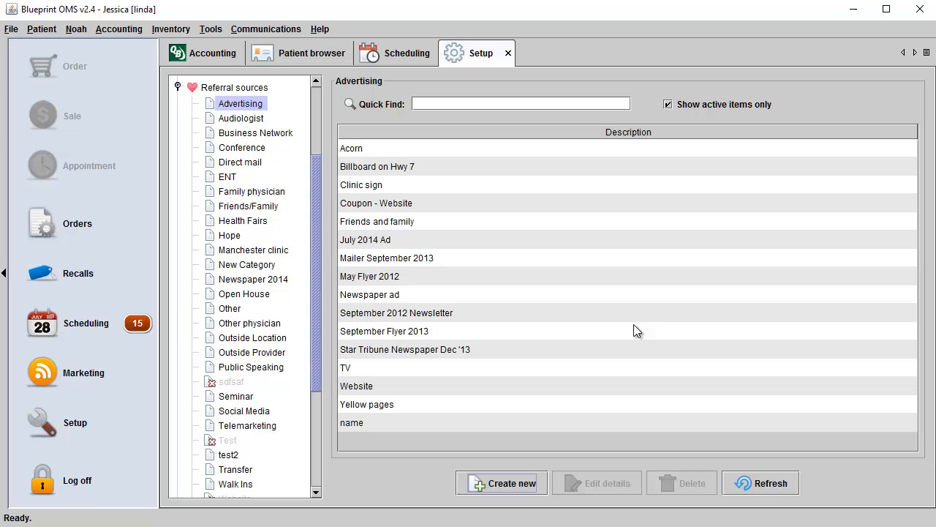
{"action": "left_click", "coordinate": [430, 312]}
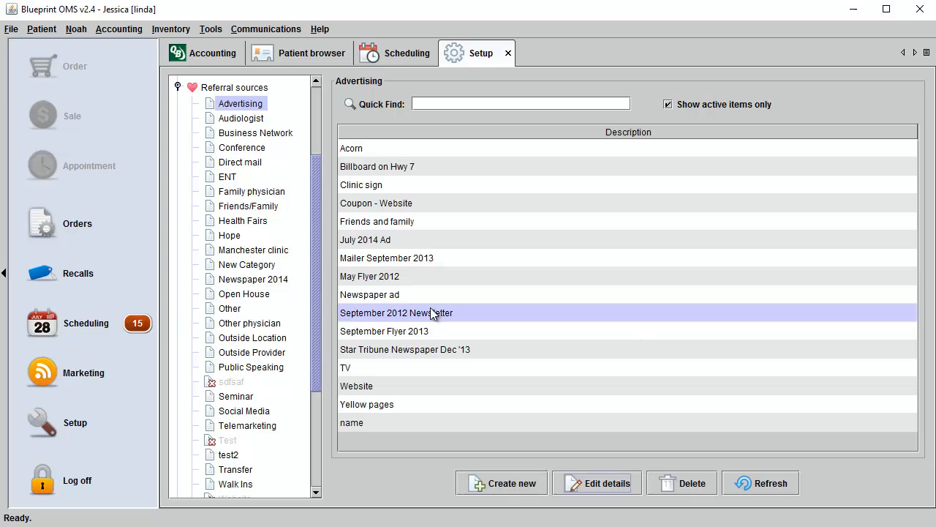
{"action": "left_click", "coordinate": [587, 489]}
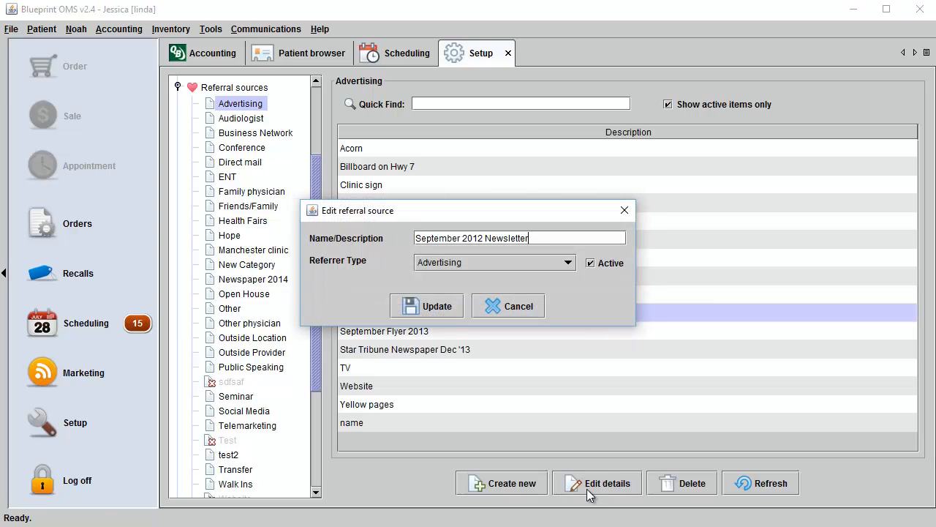
{"action": "left_click", "coordinate": [625, 210]}
{"action": "left_click", "coordinate": [177, 87]}
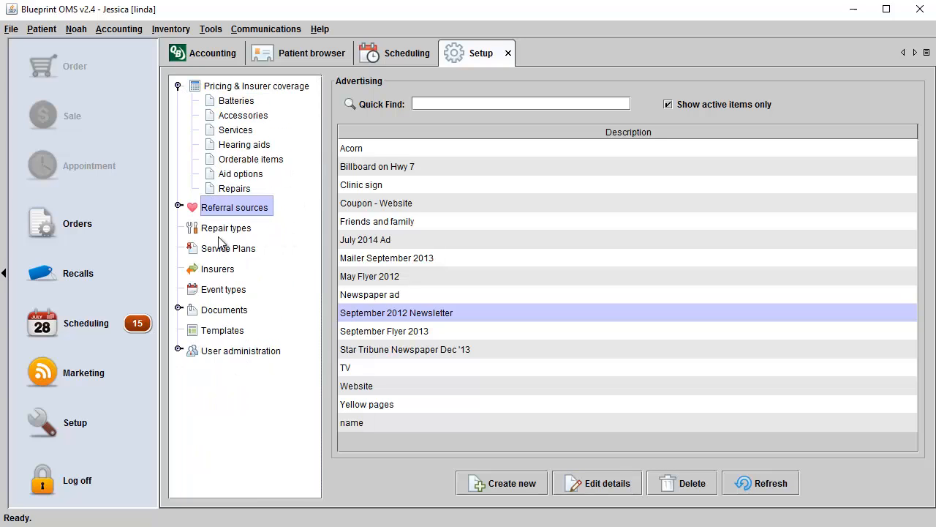
View Insurers, cancel a new insurer form, and switch to the Event types list.
{"action": "left_click", "coordinate": [211, 269]}
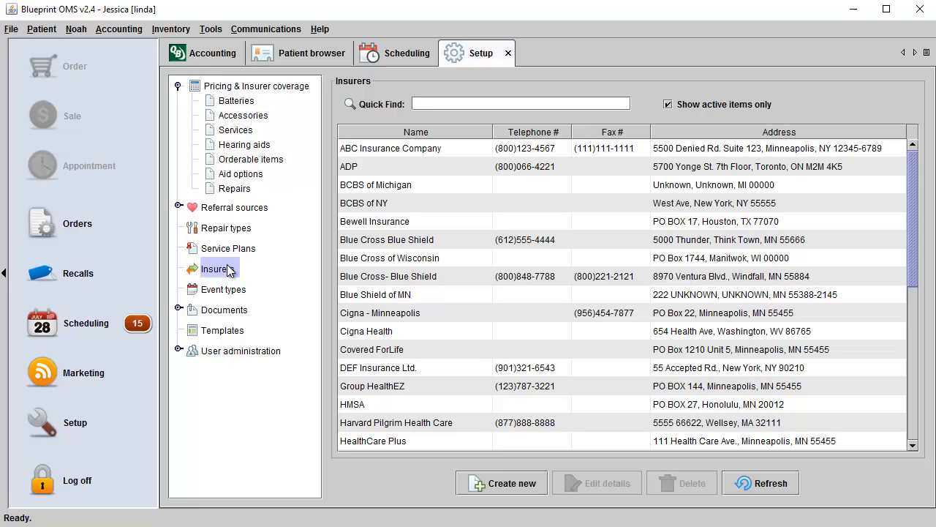
{"action": "left_click", "coordinate": [480, 486]}
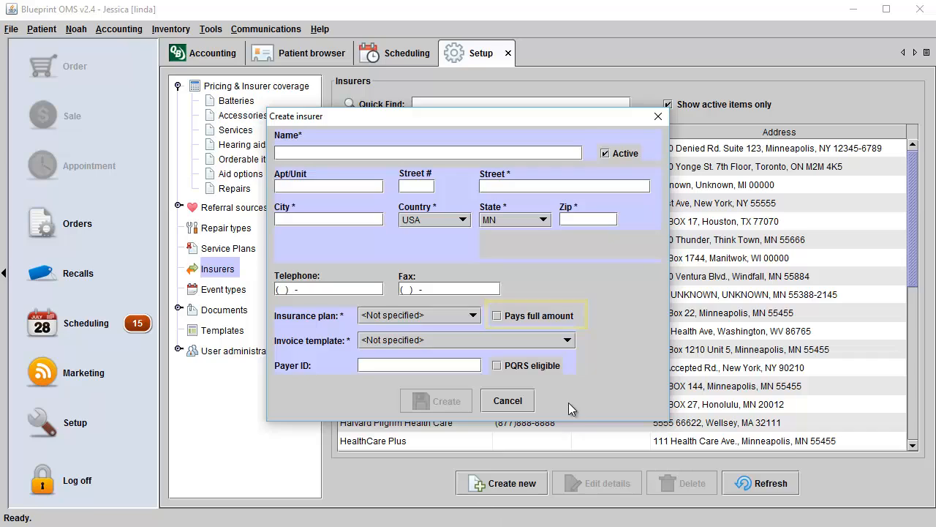
{"action": "left_click", "coordinate": [512, 404]}
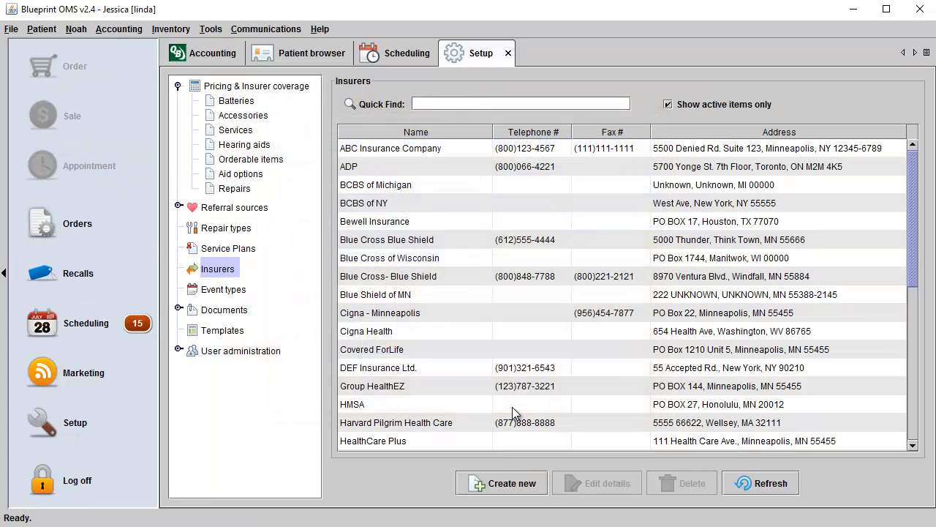
{"action": "left_click", "coordinate": [224, 293]}
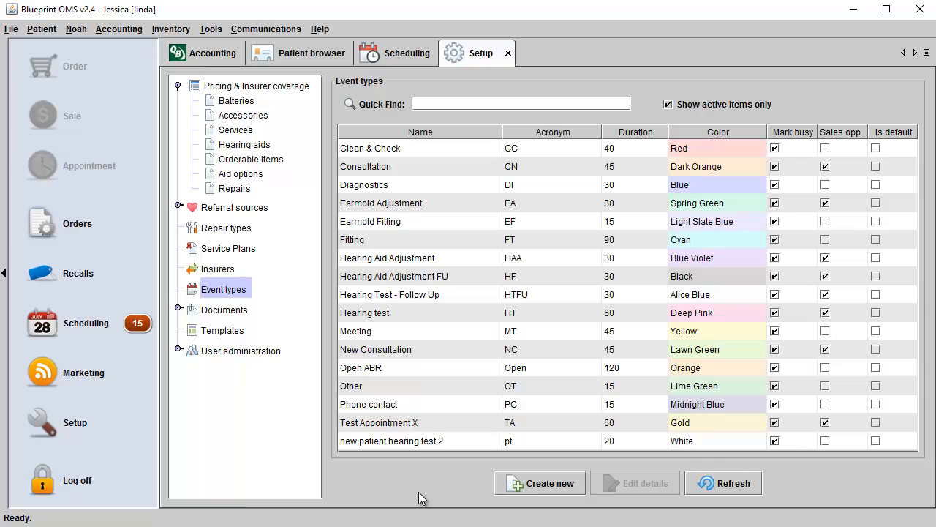
{"action": "left_click", "coordinate": [529, 486]}
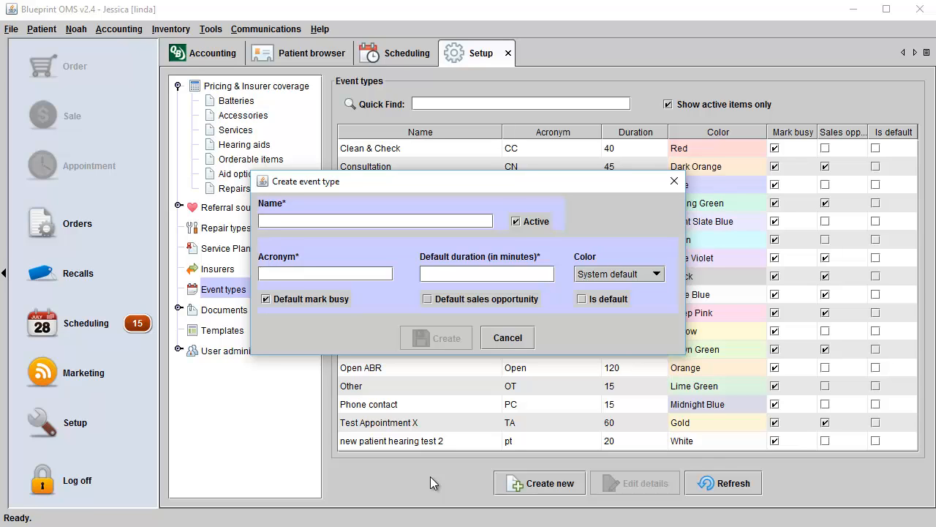
{"action": "left_click", "coordinate": [520, 338]}
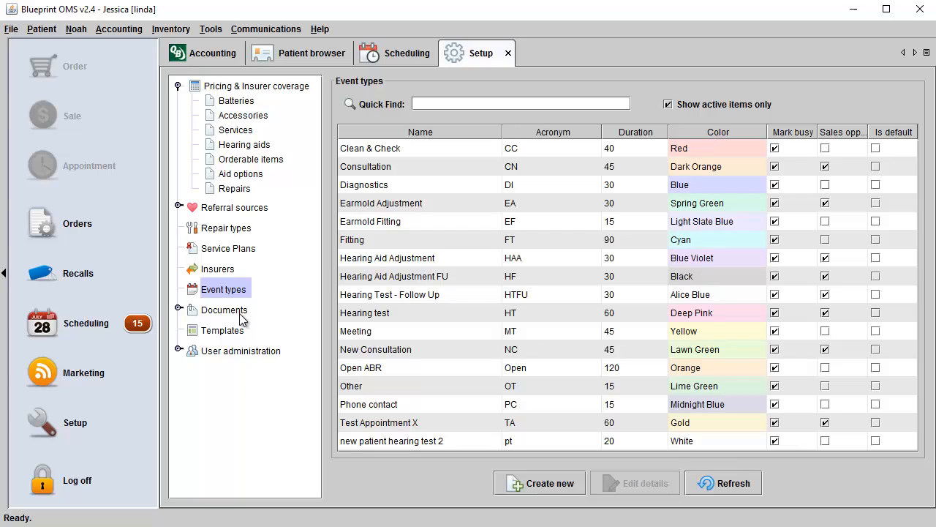
Expand Documents, view Categories and Statuses, and close a new document status form unsaved.
{"action": "left_click", "coordinate": [179, 310]}
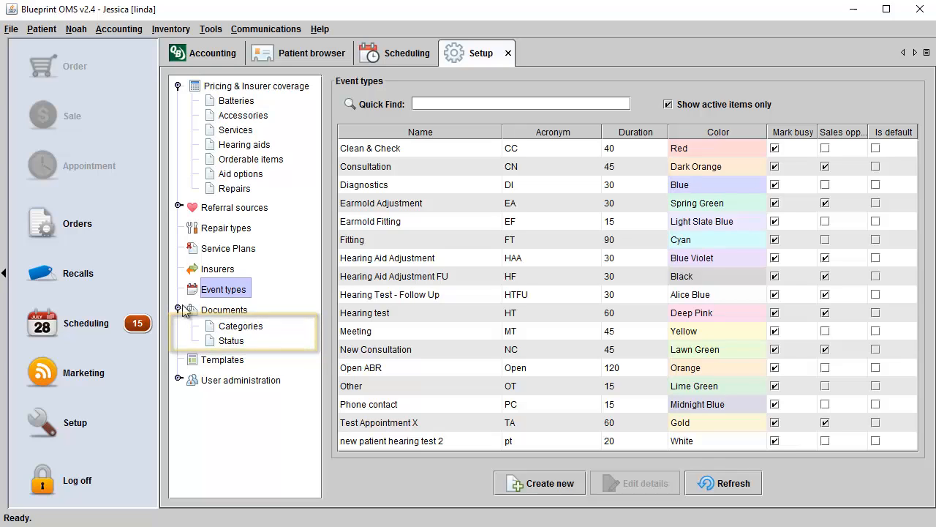
{"action": "left_click", "coordinate": [249, 324]}
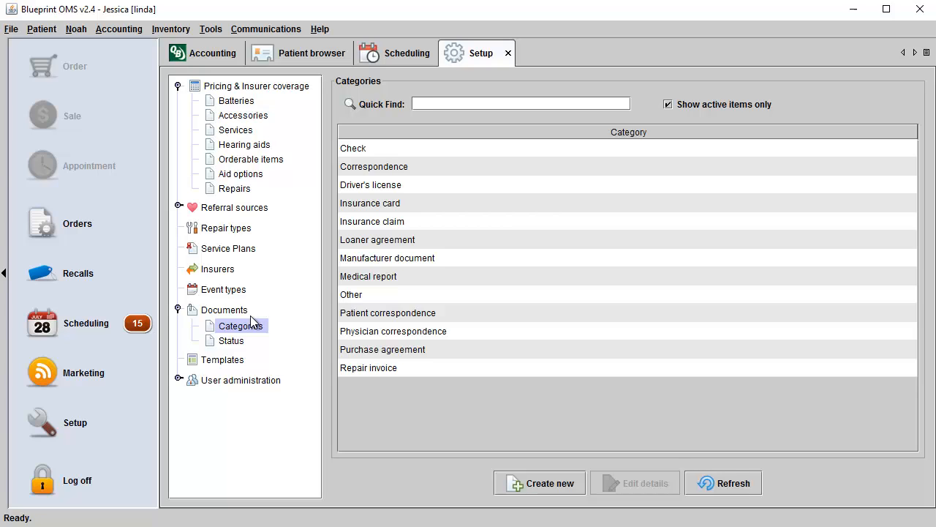
{"action": "left_click", "coordinate": [234, 344]}
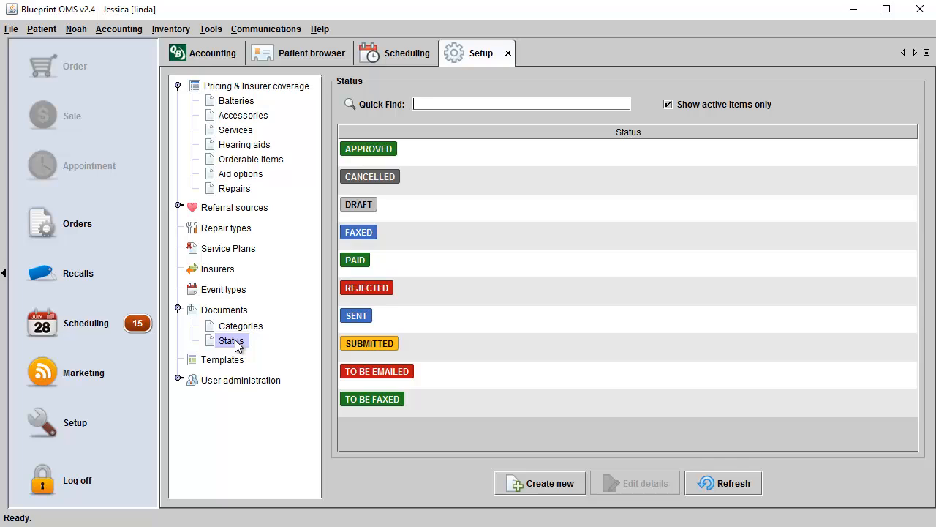
{"action": "left_click", "coordinate": [558, 487]}
{"action": "left_click", "coordinate": [615, 221]}
Preview and close a new document category form, then show the Templates list.
{"action": "left_click", "coordinate": [242, 328]}
{"action": "left_click", "coordinate": [529, 484]}
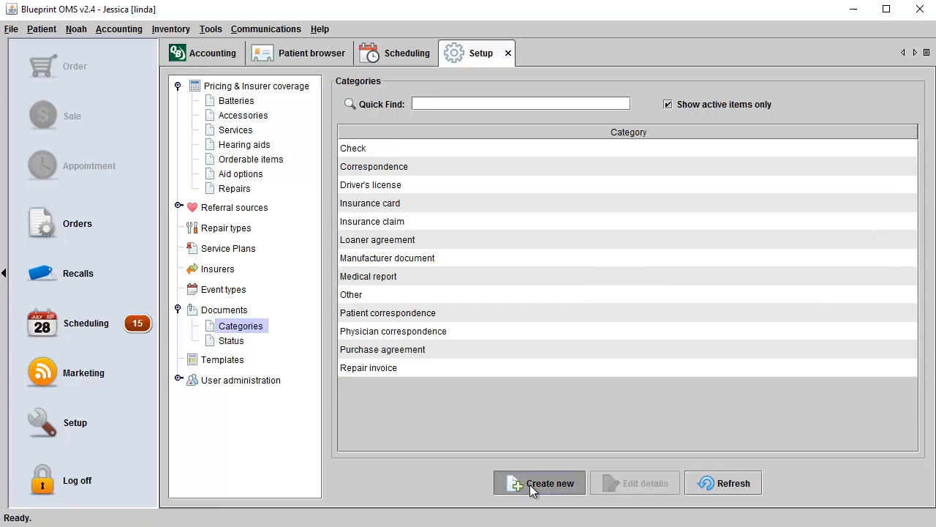
{"action": "left_click", "coordinate": [617, 221]}
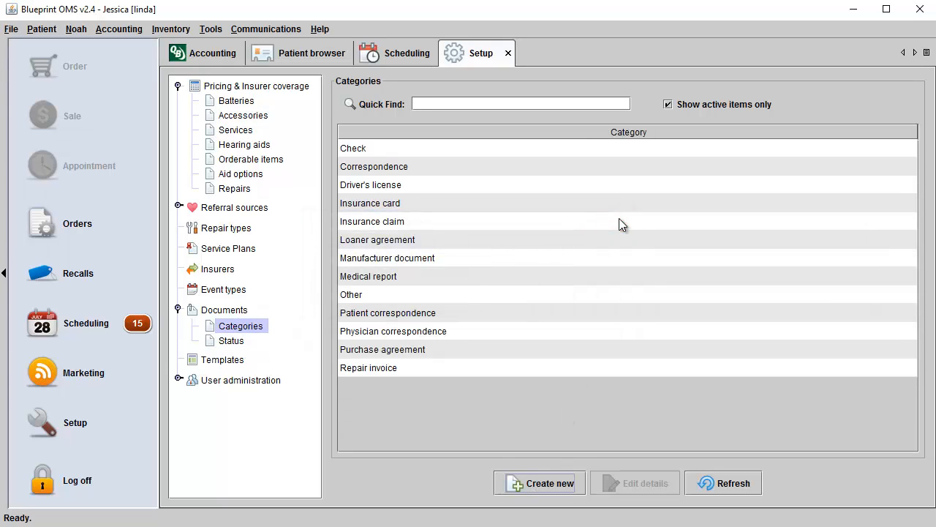
{"action": "left_click", "coordinate": [229, 361]}
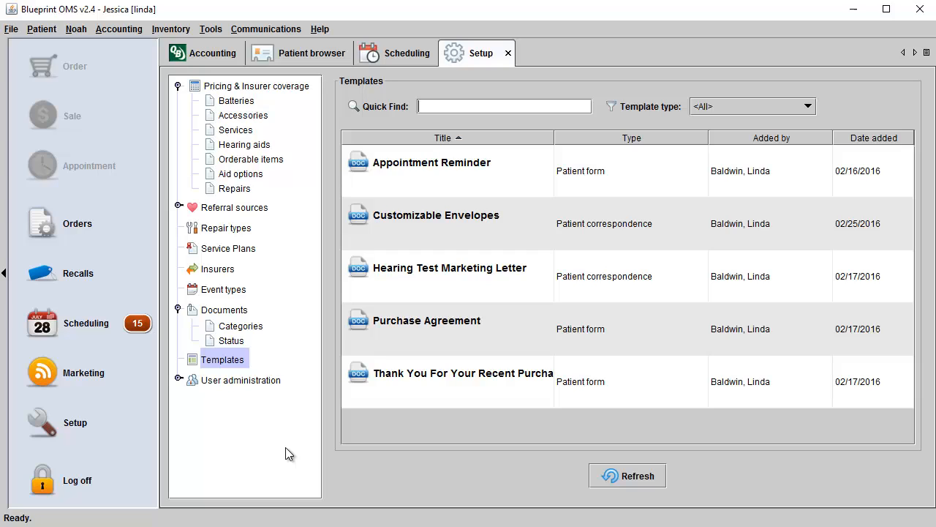
Under User administration > Users, open Edit privileges for the Account Manager user.
{"action": "left_click", "coordinate": [195, 382]}
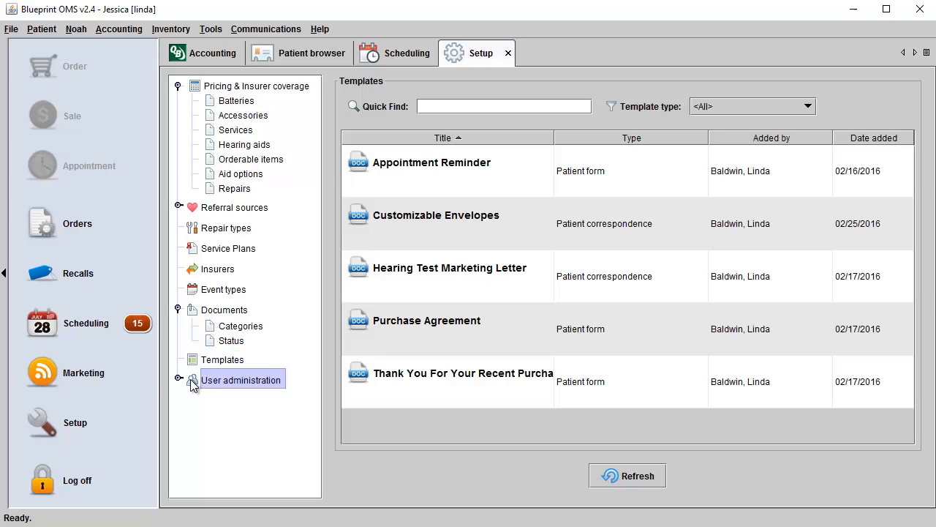
{"action": "left_click", "coordinate": [177, 379]}
{"action": "left_click", "coordinate": [234, 426]}
{"action": "left_click", "coordinate": [378, 187]}
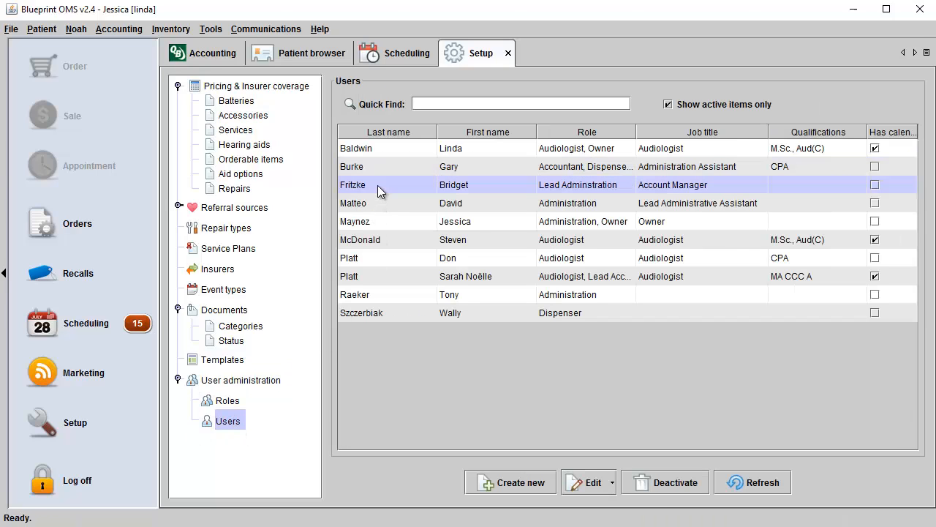
{"action": "right_click", "coordinate": [377, 185]}
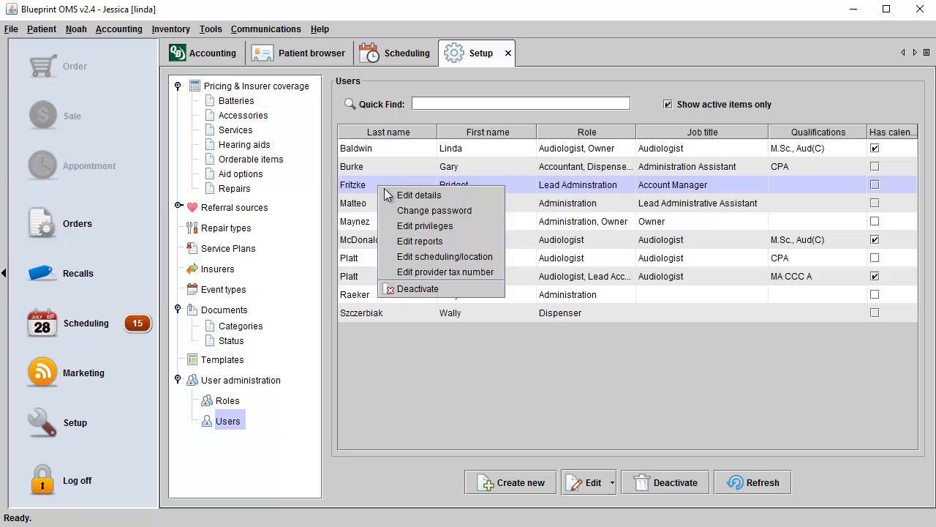
{"action": "left_click", "coordinate": [408, 231]}
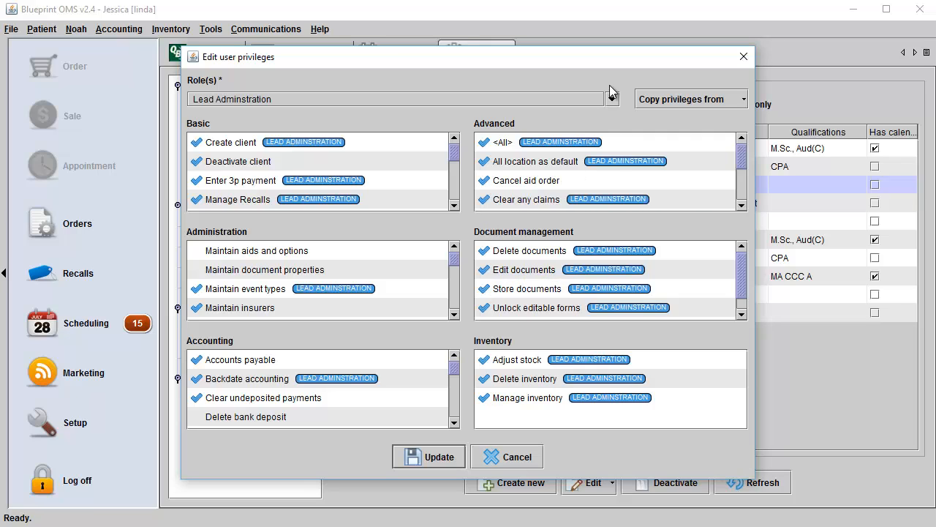
Check the Role(s) and Copy privileges from lists, then cancel the privileges editor unchanged.
{"action": "left_click", "coordinate": [617, 102]}
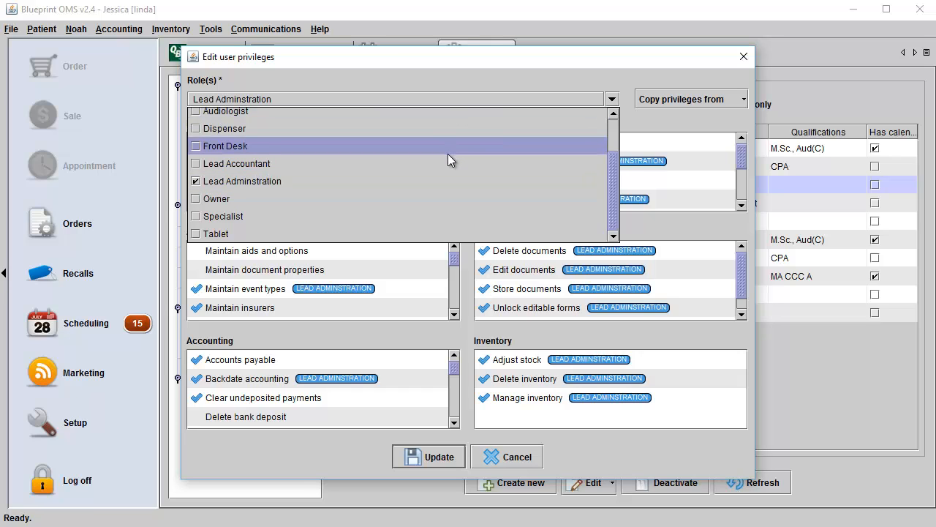
{"action": "scroll", "coordinate": [449, 160], "scroll_direction": "up", "scroll_amount": 1}
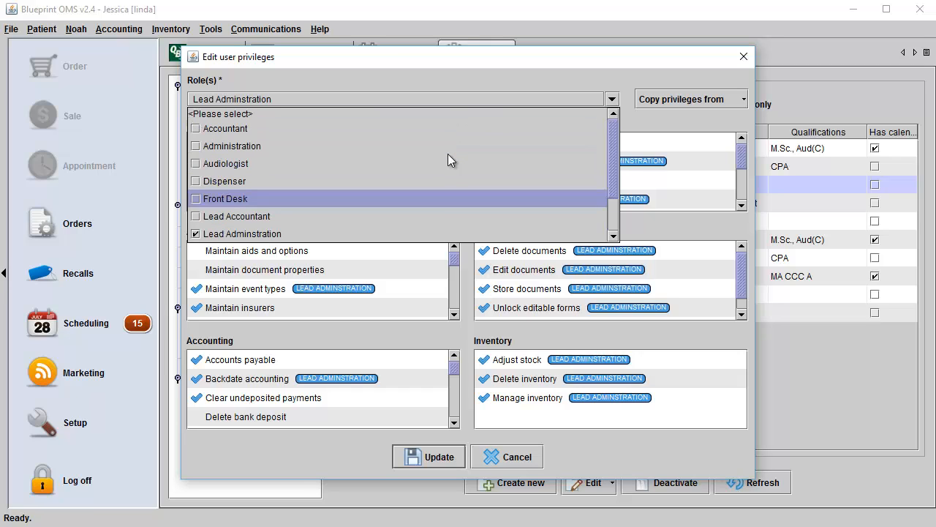
{"action": "left_click", "coordinate": [612, 98]}
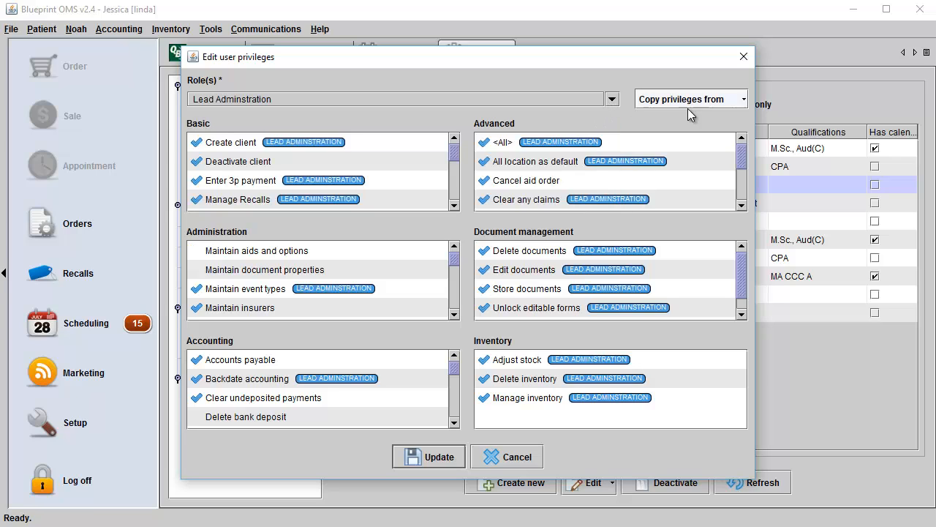
{"action": "left_click", "coordinate": [740, 101]}
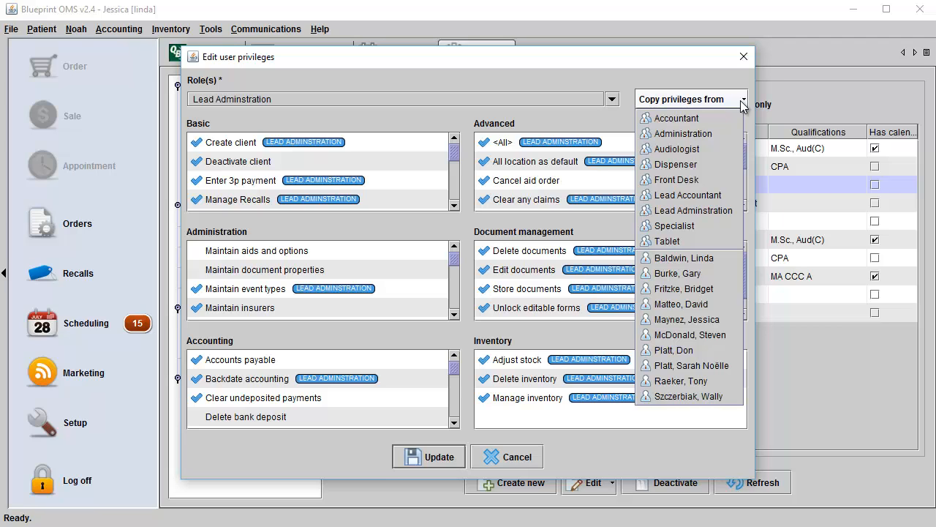
{"action": "left_click", "coordinate": [618, 118]}
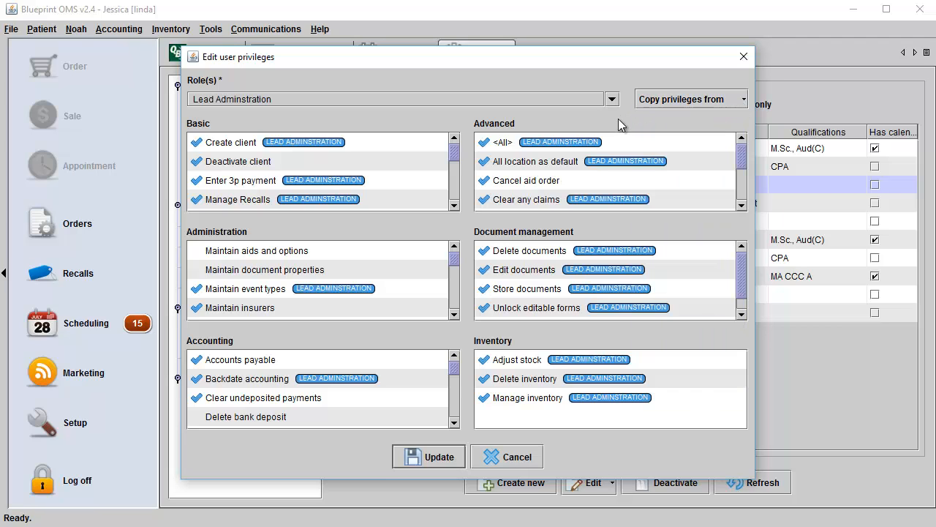
{"action": "left_click", "coordinate": [516, 458]}
Open the Account Manager's Edit reports settings and cancel without changes.
{"action": "right_click", "coordinate": [459, 189]}
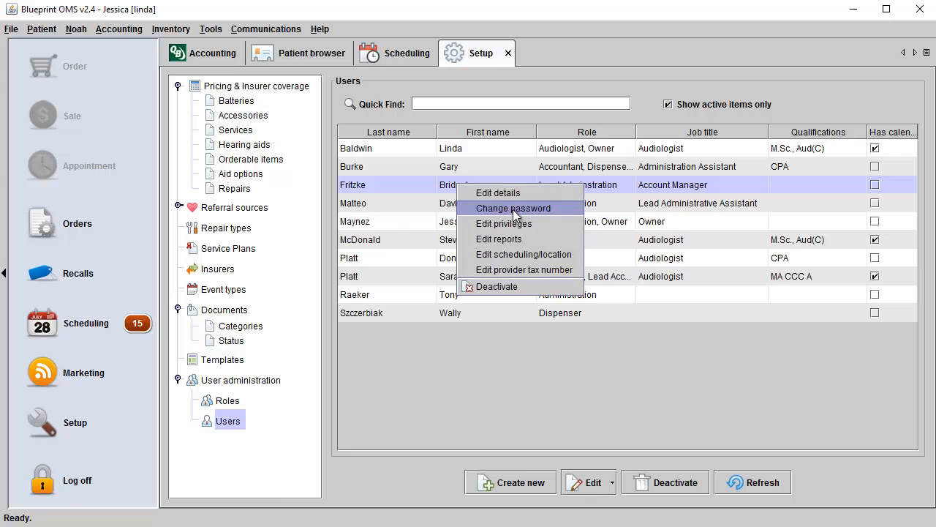
{"action": "left_click", "coordinate": [529, 236]}
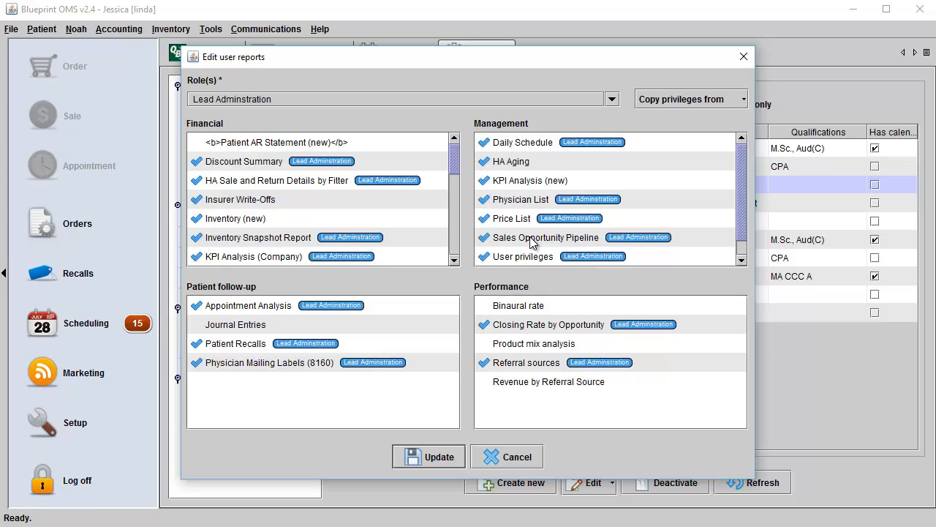
{"action": "left_click", "coordinate": [537, 458]}
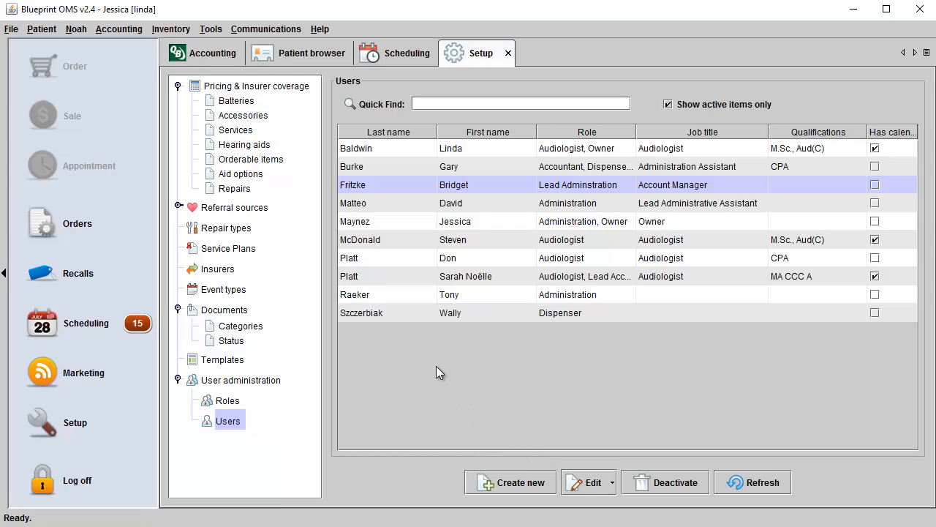
{"action": "left_click", "coordinate": [508, 483]}
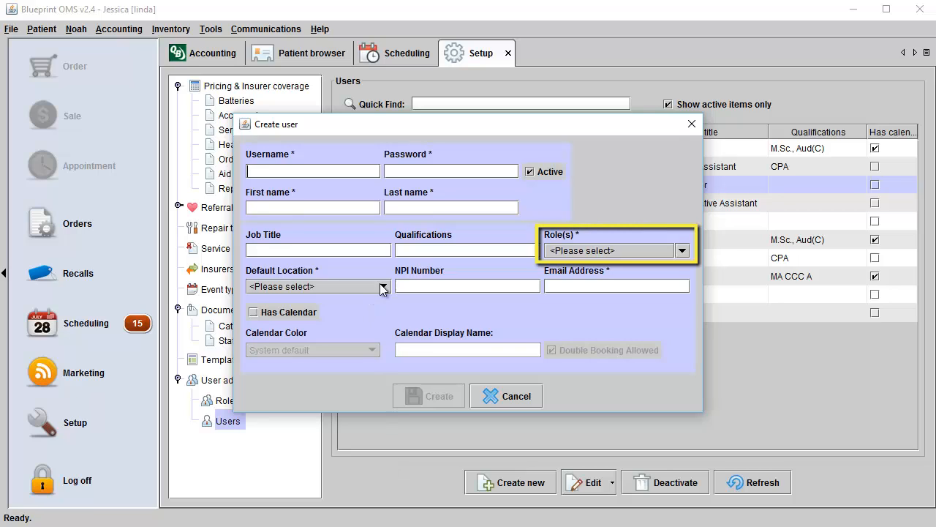
{"action": "left_click", "coordinate": [682, 251]}
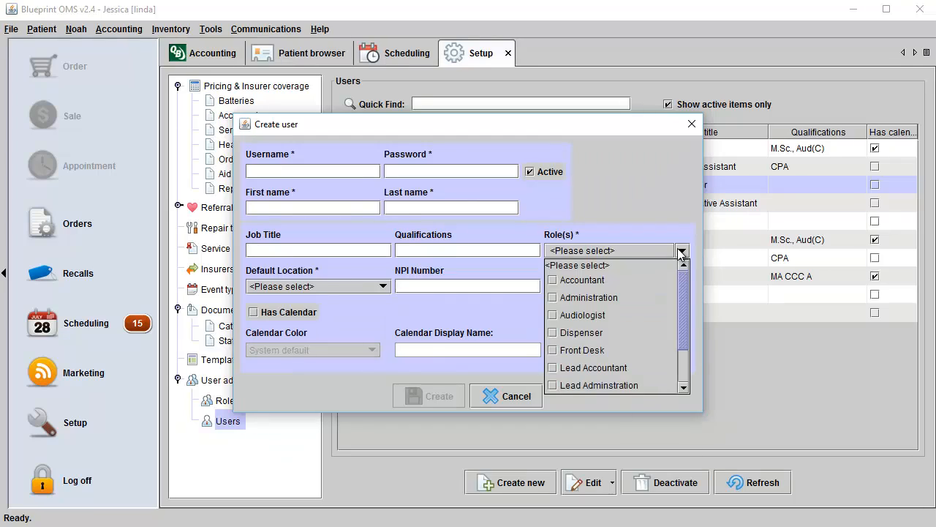
{"action": "left_click", "coordinate": [681, 251]}
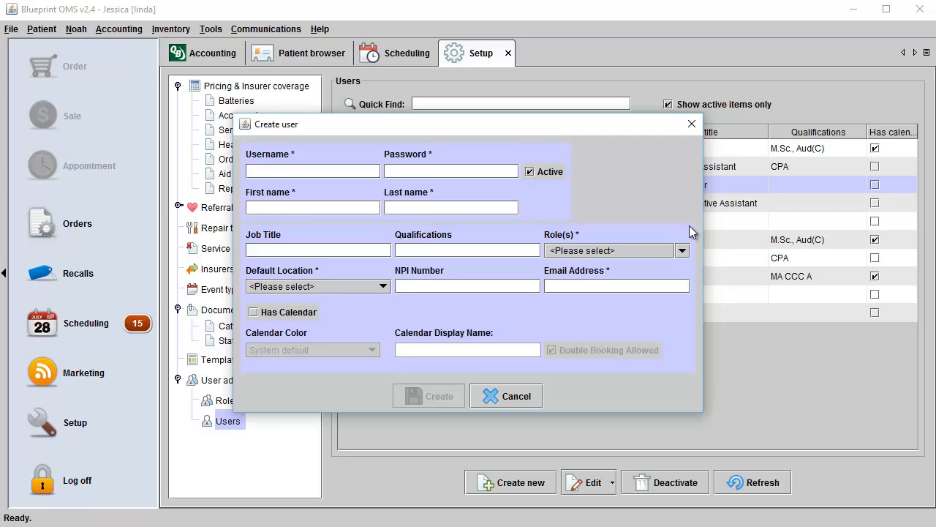
{"action": "left_click", "coordinate": [691, 123]}
{"action": "right_click", "coordinate": [446, 189]}
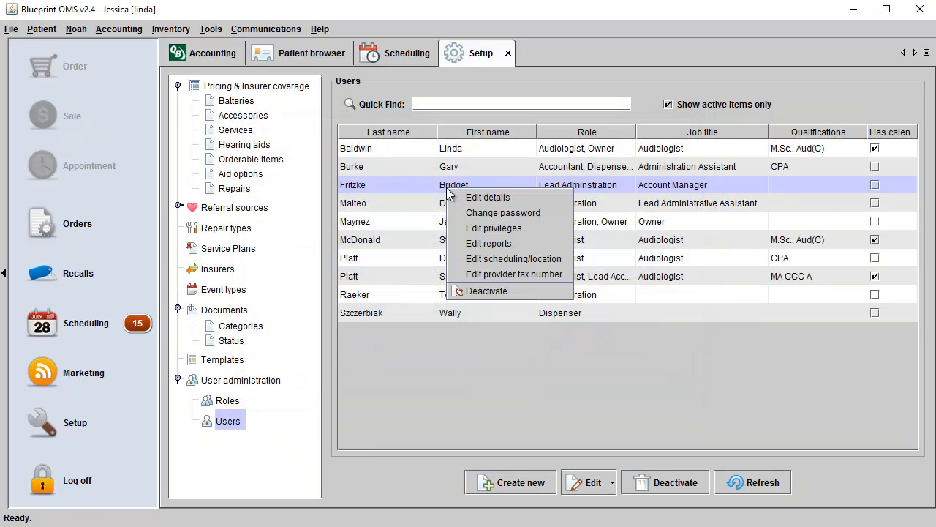
{"action": "left_click", "coordinate": [476, 226]}
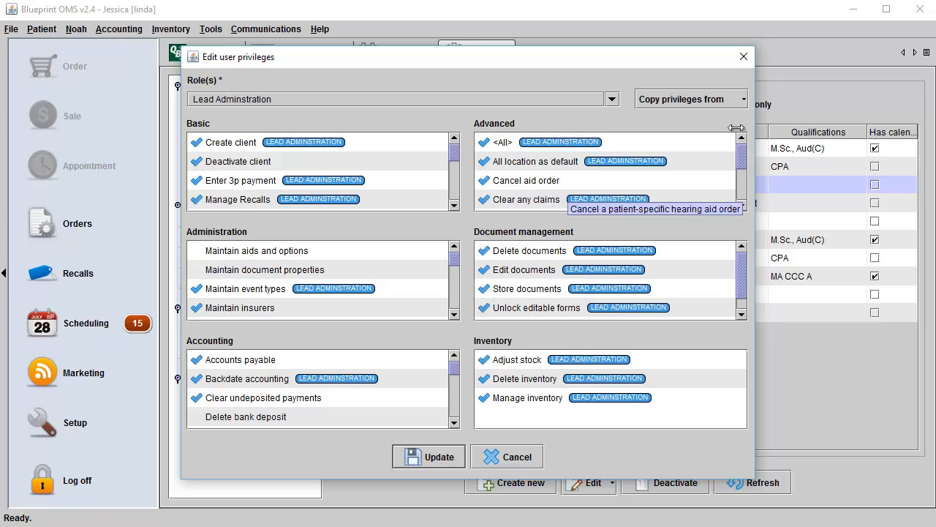
{"action": "left_click", "coordinate": [196, 250]}
{"action": "left_click", "coordinate": [198, 269]}
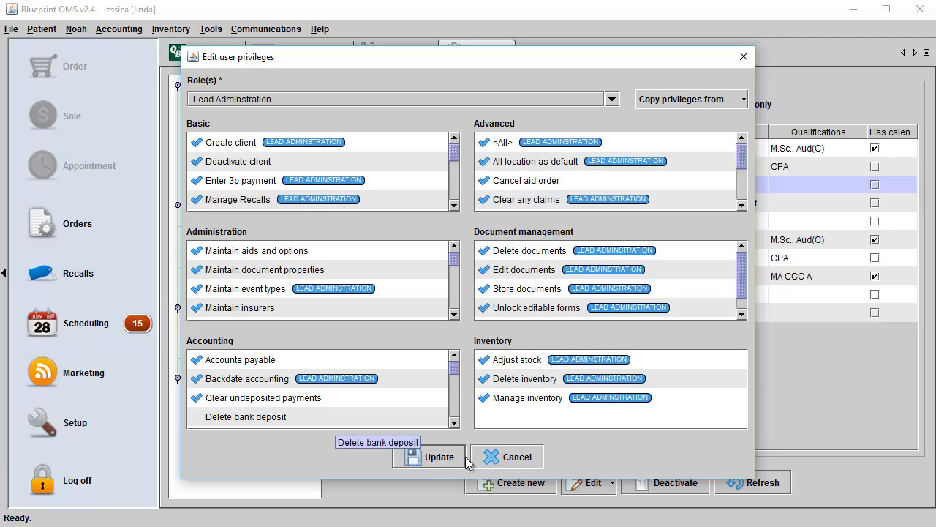
{"action": "left_click", "coordinate": [504, 456]}
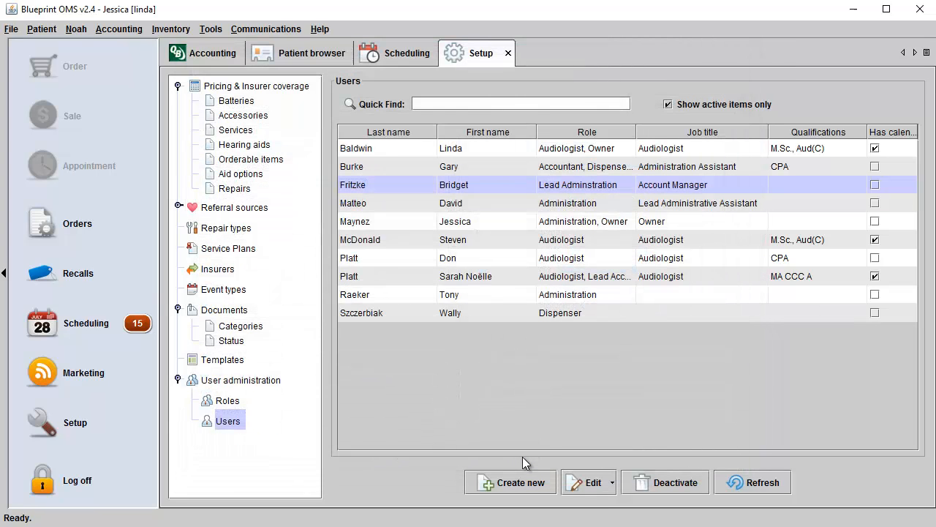
{"action": "left_click", "coordinate": [454, 224]}
{"action": "right_click", "coordinate": [455, 226]}
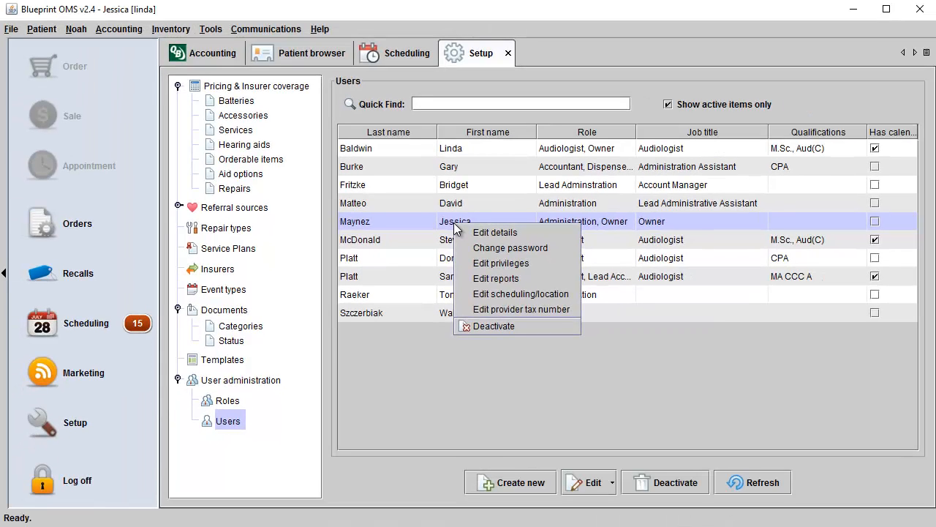
{"action": "left_click", "coordinate": [442, 410]}
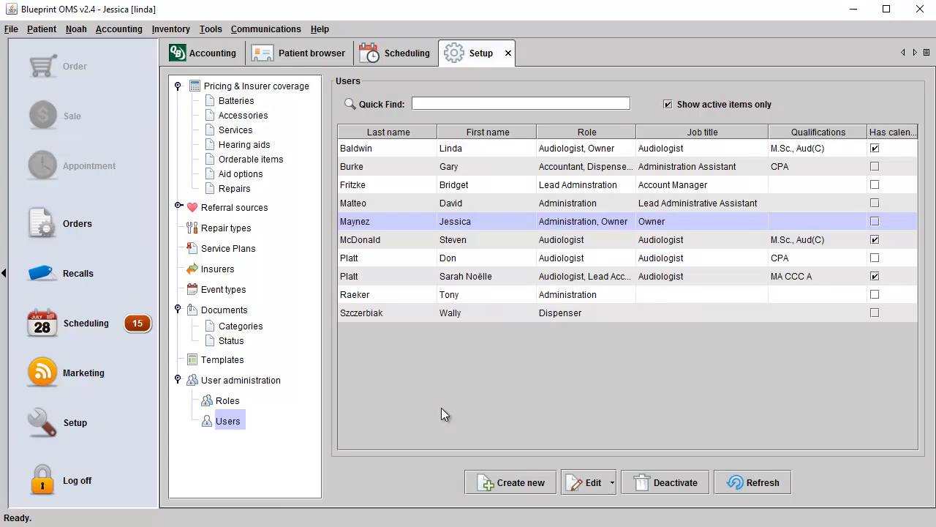